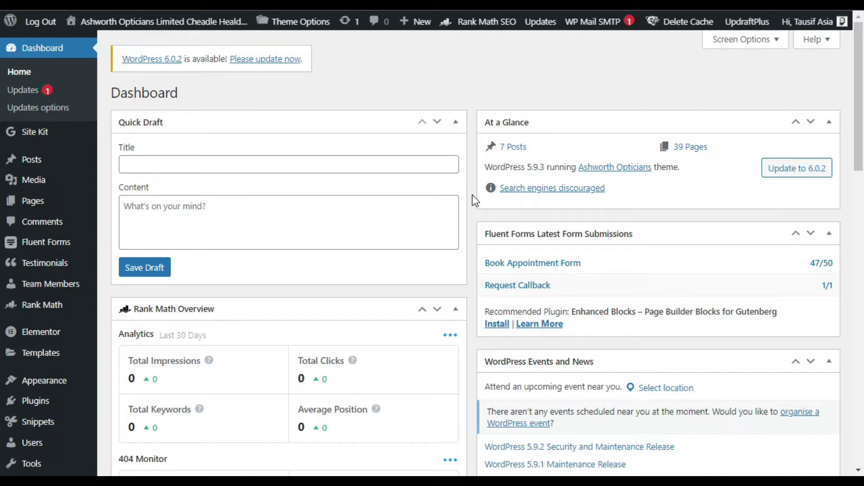
- Search the plugin directory for Unlimited Elements and confirm the plugin is installed and active
{"action": "scroll", "coordinate": [472, 195], "scroll_direction": "down", "scroll_amount": 6}
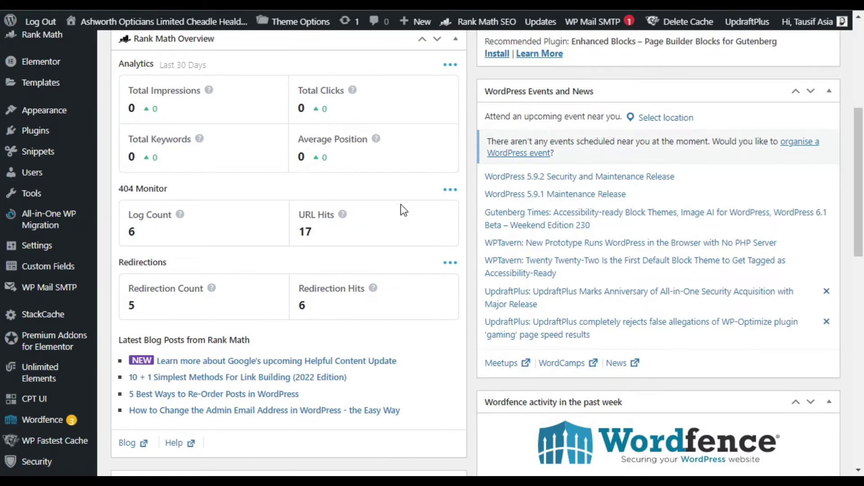
{"action": "mouse_move", "coordinate": [35, 130]}
{"action": "left_click", "coordinate": [120, 154]}
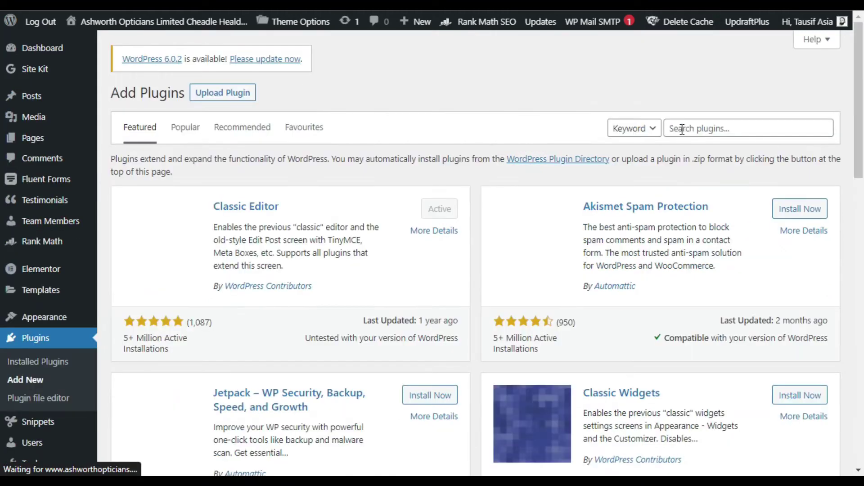
{"action": "left_click", "coordinate": [683, 129]}
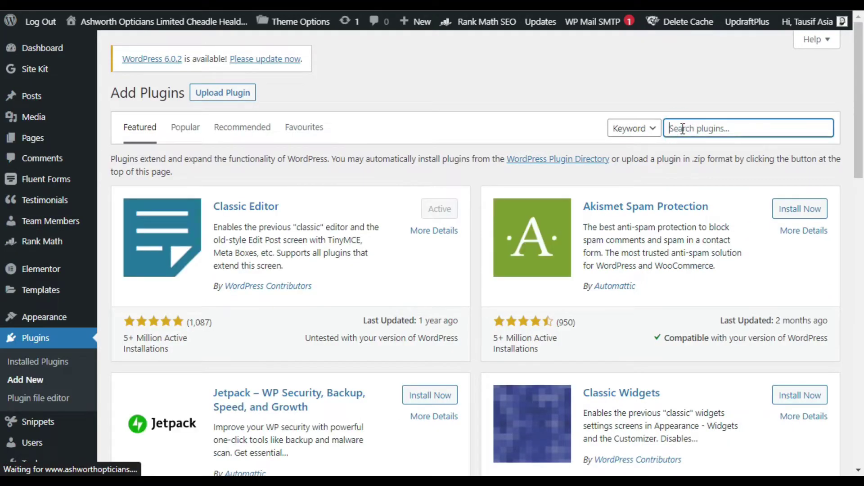
{"action": "type", "text": "unlimited elements"}
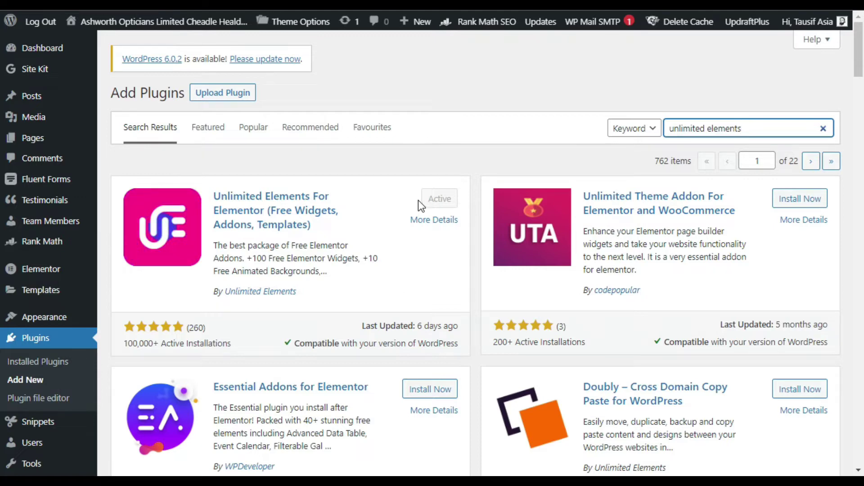
{"action": "scroll", "coordinate": [400, 205], "scroll_direction": "down", "scroll_amount": 3}
{"action": "scroll", "coordinate": [468, 185], "scroll_direction": "up", "scroll_amount": 3}
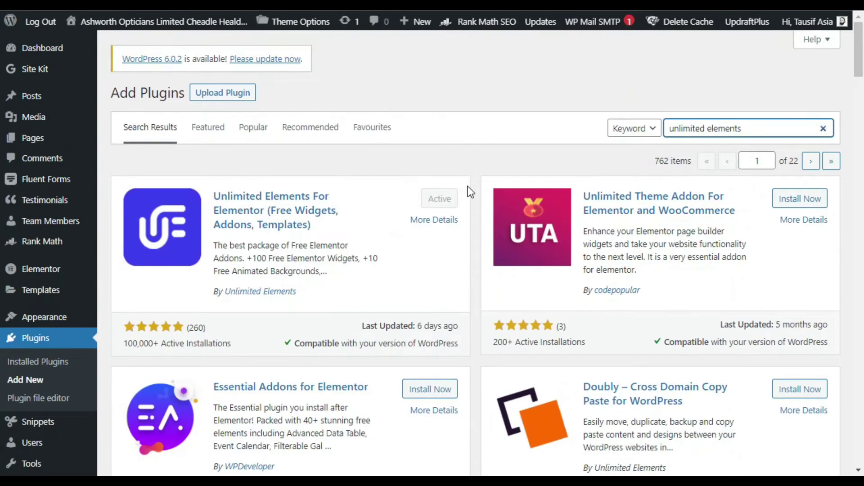
{"action": "scroll", "coordinate": [466, 187], "scroll_direction": "down", "scroll_amount": 8}
{"action": "mouse_move", "coordinate": [32, 314]}
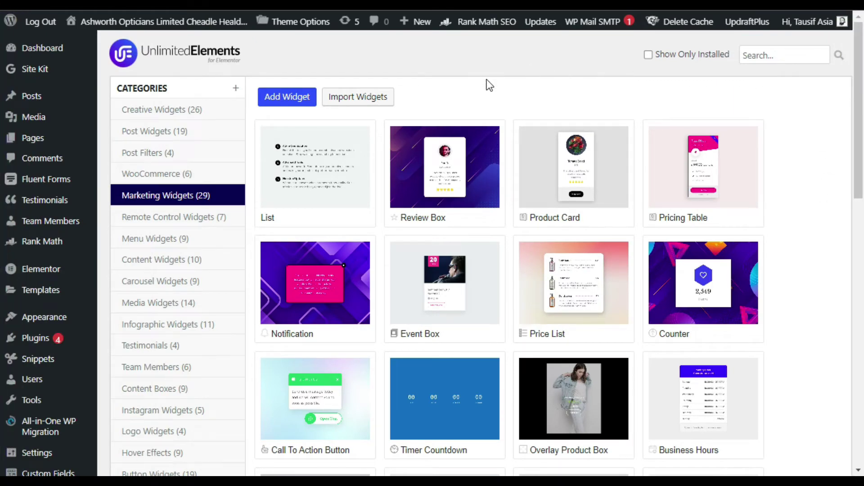
- Search the Unlimited Elements widget library for 'random image' to find the Random Image widget
{"action": "scroll", "coordinate": [500, 180], "scroll_direction": "down", "scroll_amount": 5}
{"action": "scroll", "coordinate": [516, 270], "scroll_direction": "up", "scroll_amount": 5}
{"action": "scroll", "coordinate": [523, 191], "scroll_direction": "down", "scroll_amount": 4}
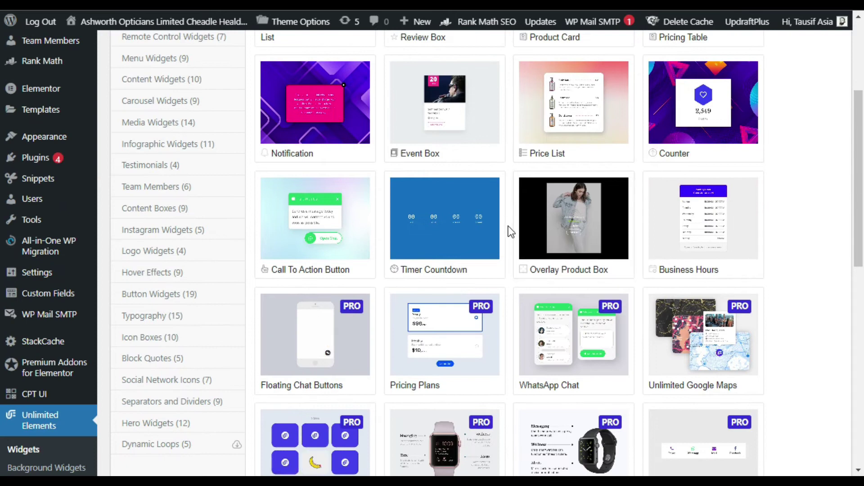
{"action": "scroll", "coordinate": [510, 231], "scroll_direction": "up", "scroll_amount": 4}
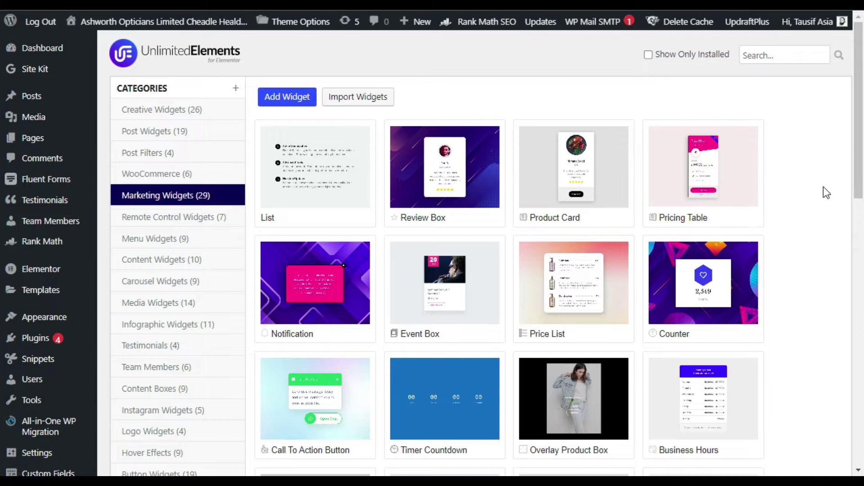
{"action": "left_click", "coordinate": [783, 54]}
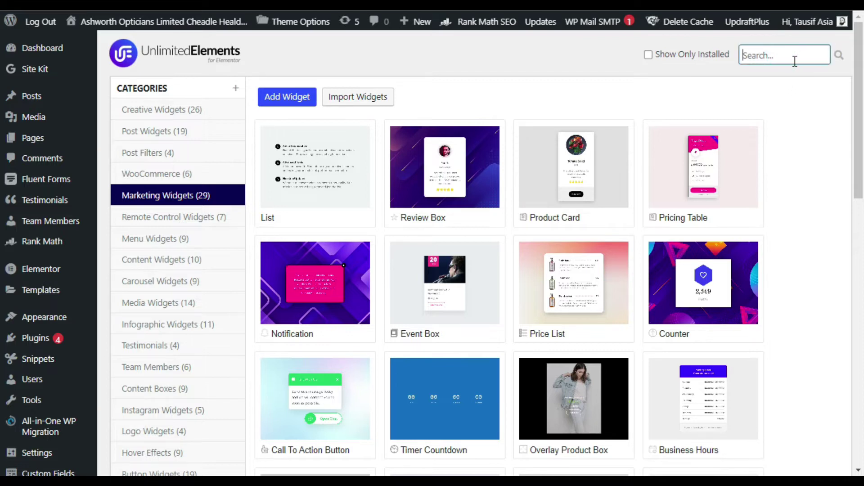
{"action": "type", "text": "random "}
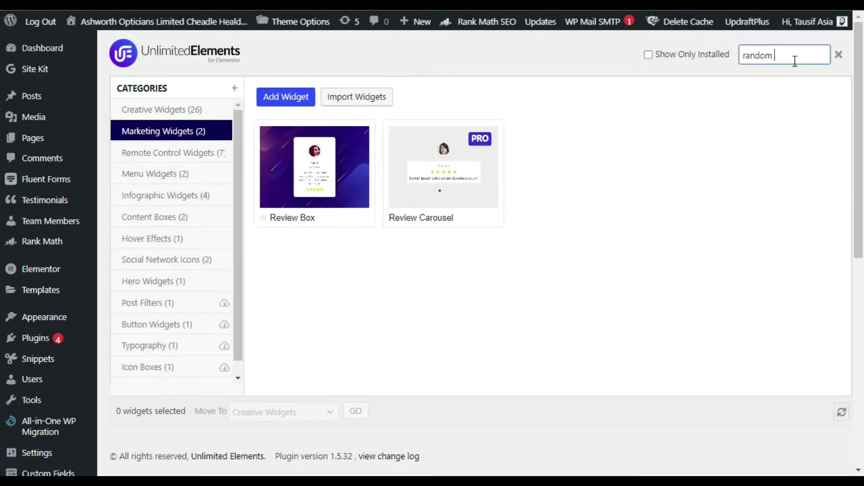
{"action": "type", "text": "image"}
{"action": "left_click", "coordinate": [728, 106]}
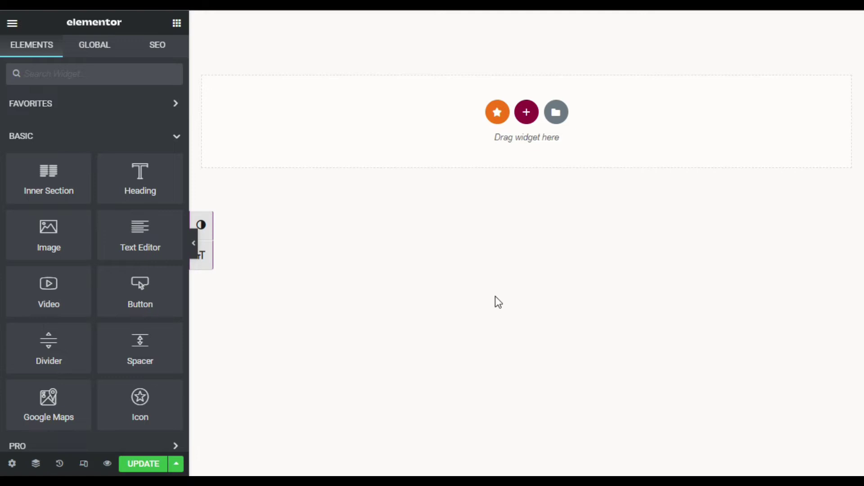
- Add a three-column section to the empty page with its height set to Fit To Screen
{"action": "left_click", "coordinate": [534, 115]}
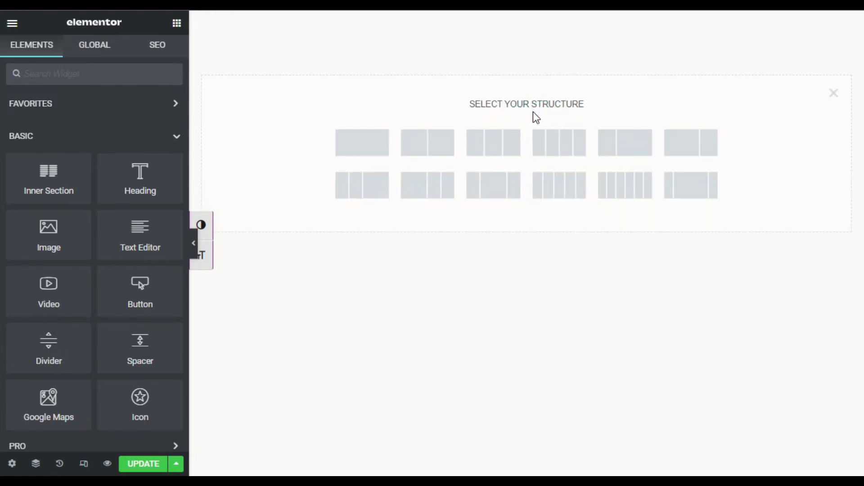
{"action": "left_click", "coordinate": [492, 148]}
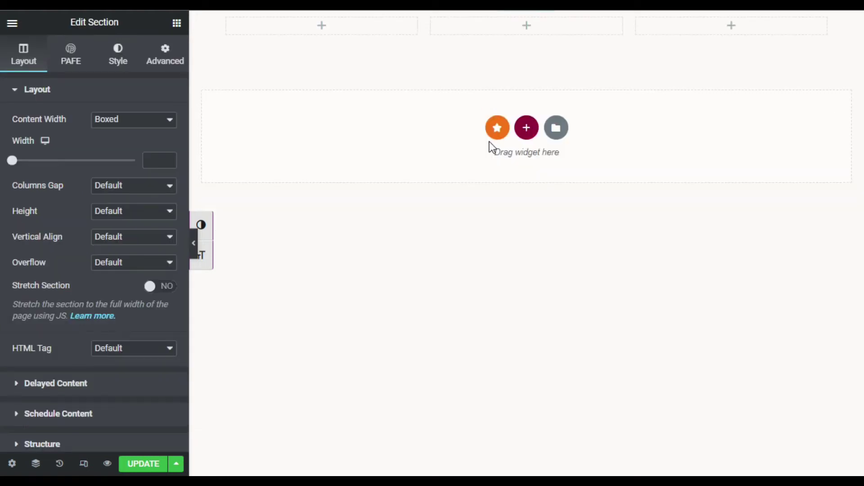
{"action": "left_click", "coordinate": [127, 213]}
{"action": "left_click", "coordinate": [126, 237]}
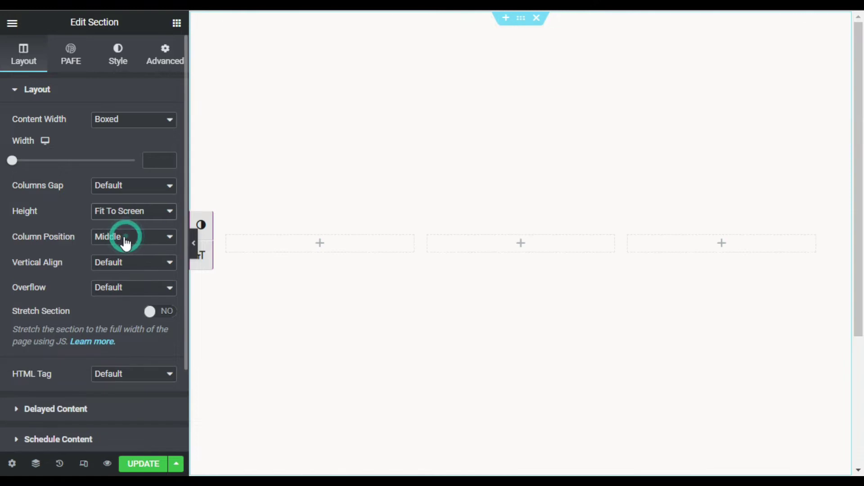
{"action": "left_click", "coordinate": [120, 57]}
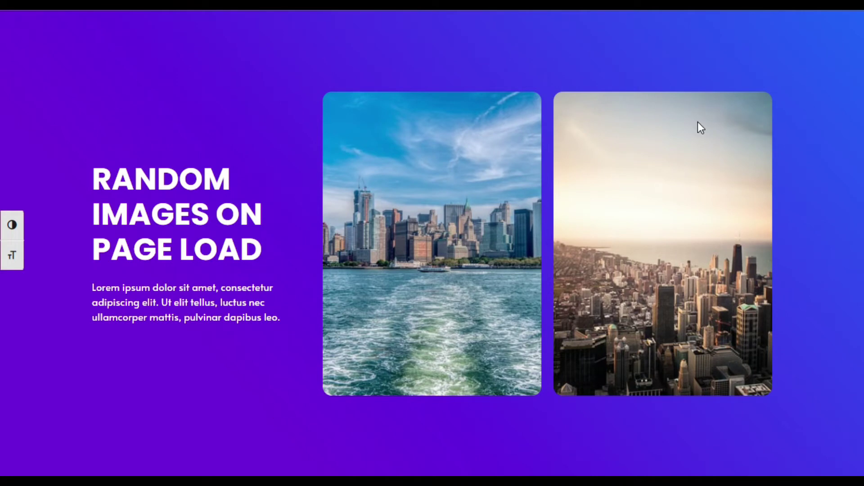
- Give the section a gradient background with first colour 215FF5, sampling the reference purple
{"action": "left_click", "coordinate": [853, 29]}
{"action": "key", "text": "ctrl+c"}
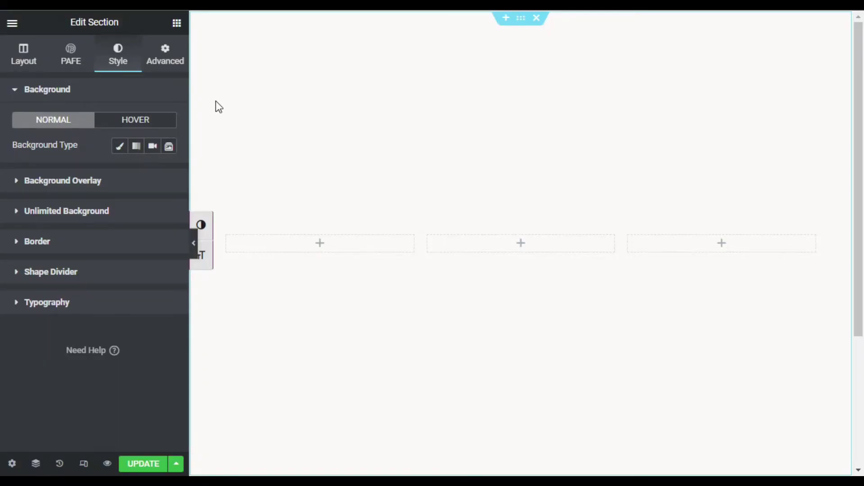
{"action": "left_click", "coordinate": [136, 145]}
{"action": "left_click", "coordinate": [169, 171]}
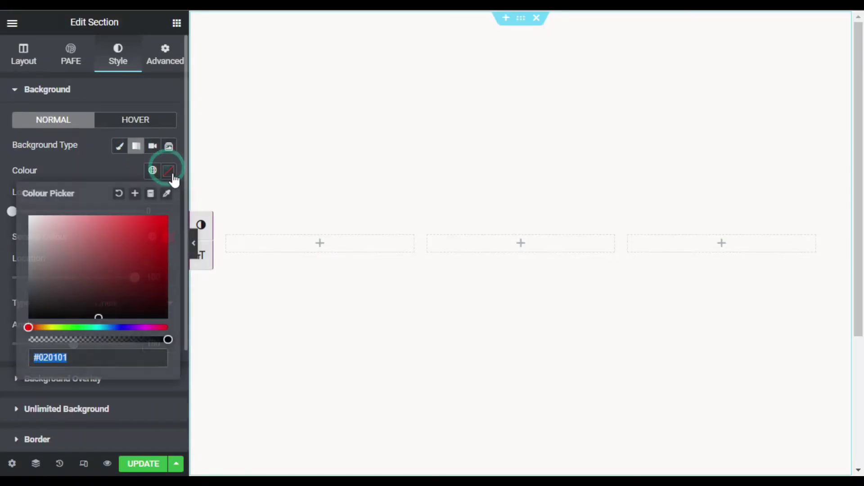
{"action": "key", "text": "ctrl+v"}
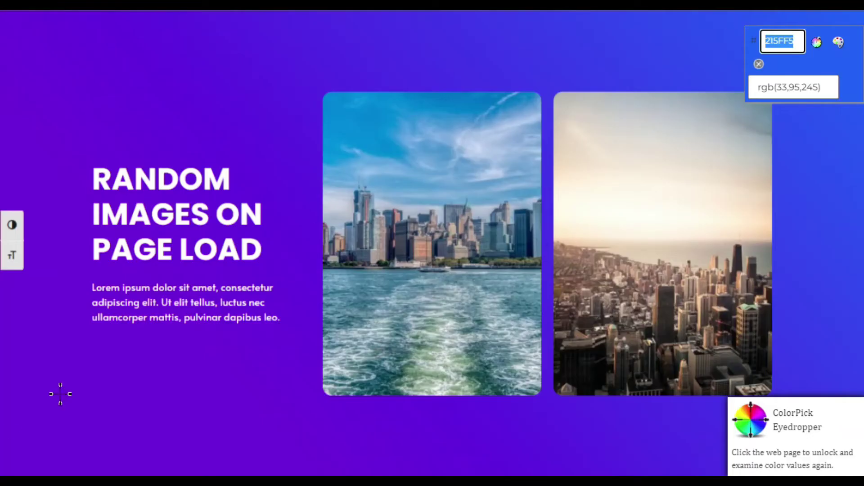
{"action": "left_click", "coordinate": [14, 461]}
{"action": "left_click", "coordinate": [18, 457]}
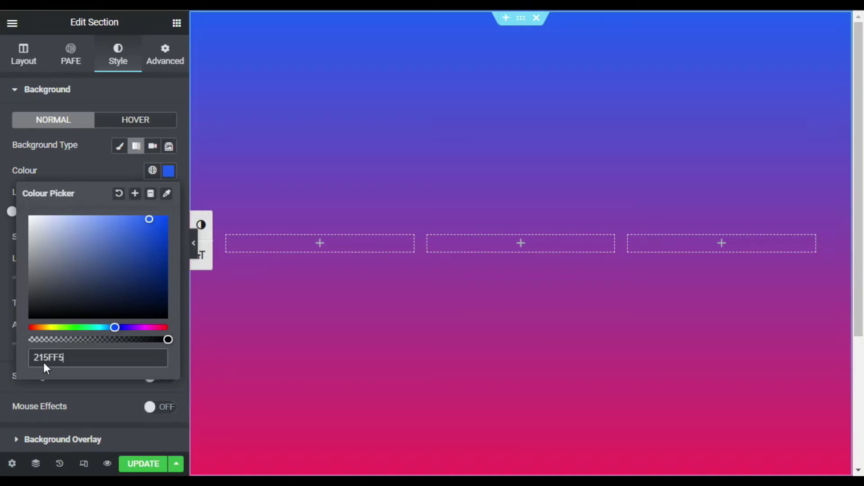
{"action": "left_click", "coordinate": [91, 386]}
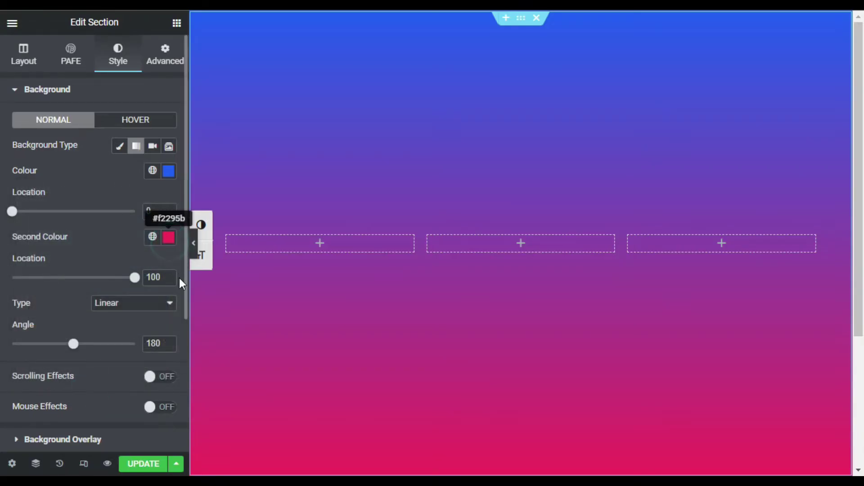
- Set the second gradient colour to 6E02DA and the gradient angle to 230°
{"action": "left_click", "coordinate": [169, 239]}
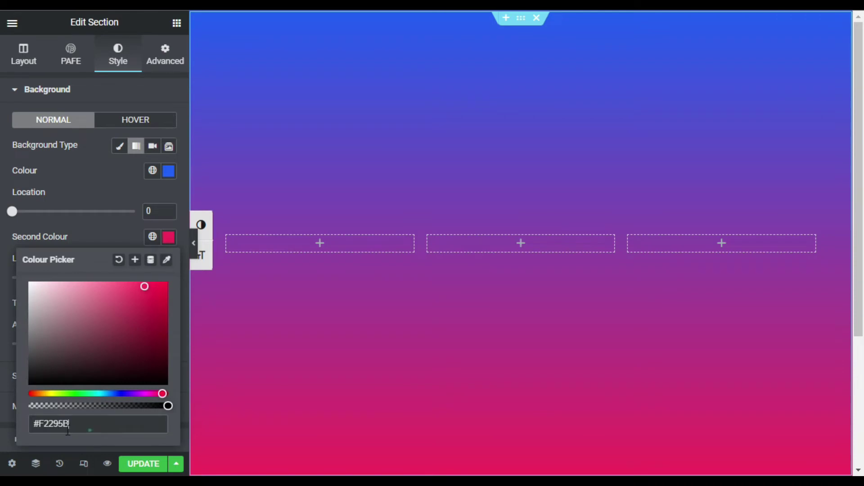
{"action": "triple_click", "coordinate": [67, 430]}
{"action": "type", "text": "#6E02DA"}
{"action": "left_click", "coordinate": [101, 234]}
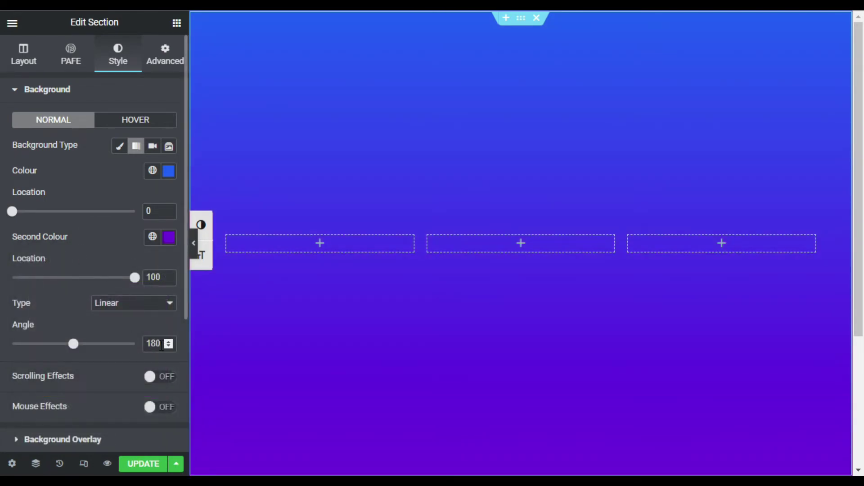
{"action": "left_click_drag", "start_coordinate": [162, 343], "coordinate": [147, 344]}
{"action": "type", "text": "230"}
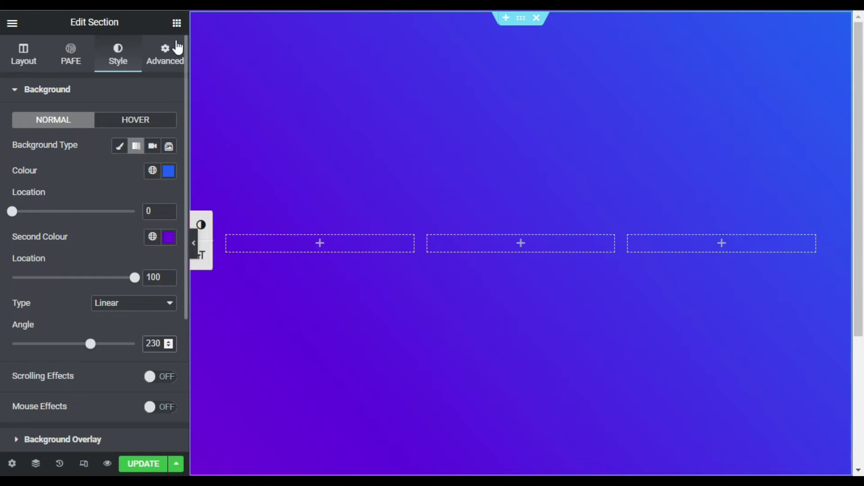
{"action": "left_click", "coordinate": [177, 22]}
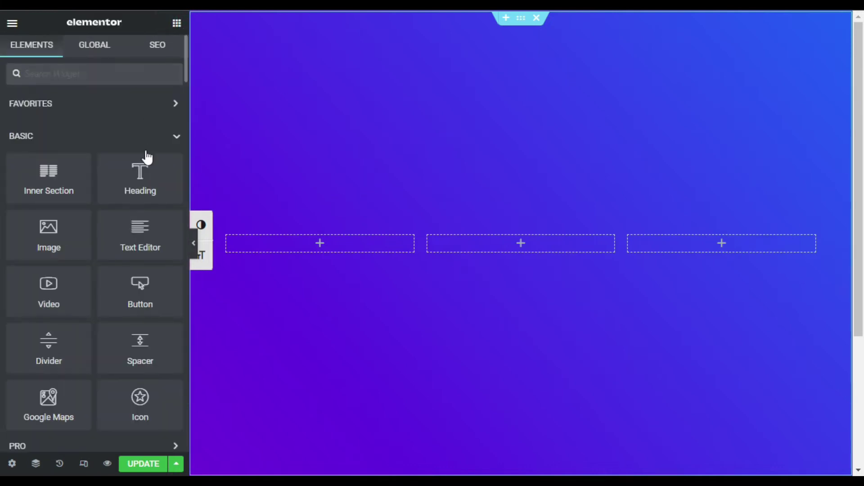
- Place a heading in the first column titled 'RANDOM IMAGES ON PAGE LOAD'
{"action": "left_click_drag", "start_coordinate": [142, 175], "coordinate": [298, 248]}
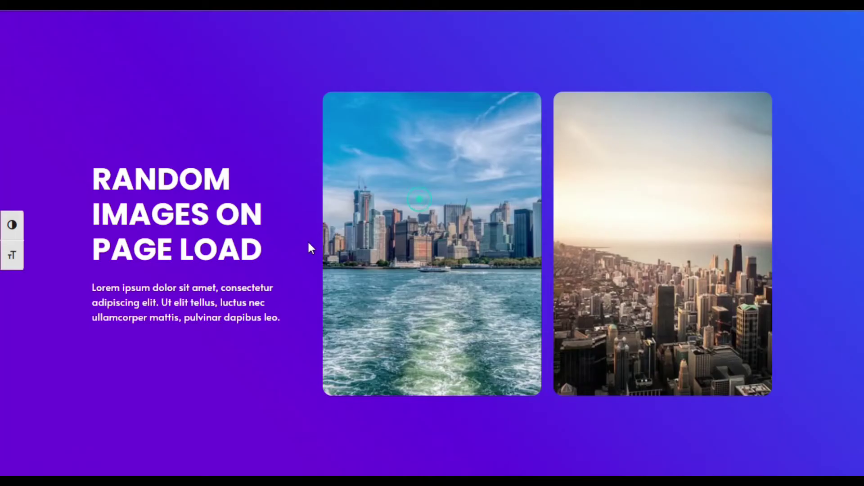
{"action": "left_click_drag", "start_coordinate": [308, 247], "coordinate": [76, 183]}
{"action": "right_click", "coordinate": [172, 219]}
{"action": "left_click", "coordinate": [194, 226]}
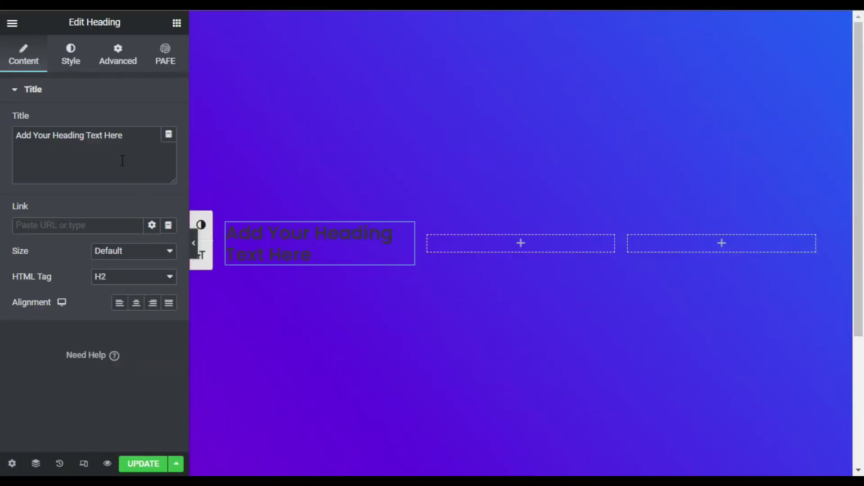
{"action": "left_click", "coordinate": [137, 143]}
{"action": "key", "text": "ctrl+a"}
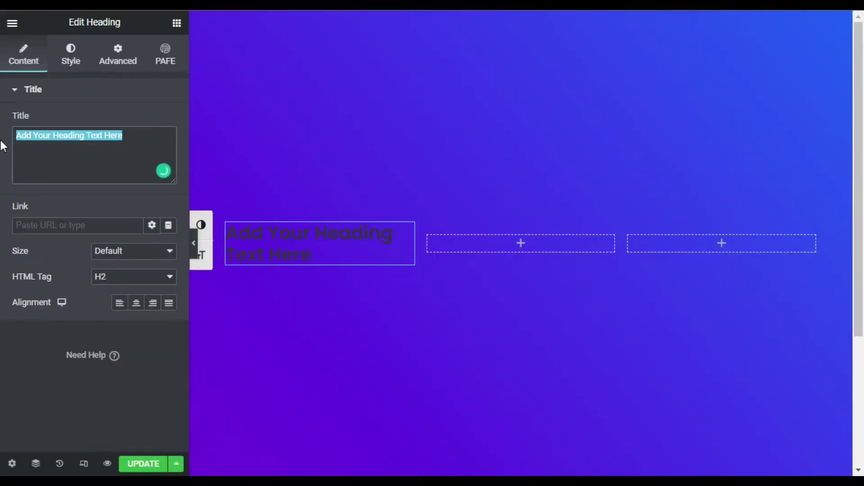
{"action": "key", "text": "ctrl+v"}
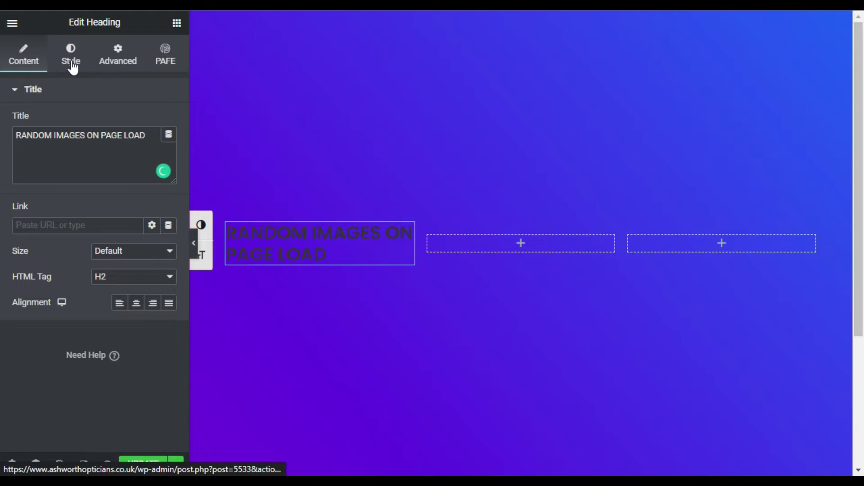
- Make the heading white (#FFFFFF), 50px, weight 700, and add a Text Editor paragraph below
{"action": "left_click", "coordinate": [71, 61]}
{"action": "left_click", "coordinate": [168, 120]}
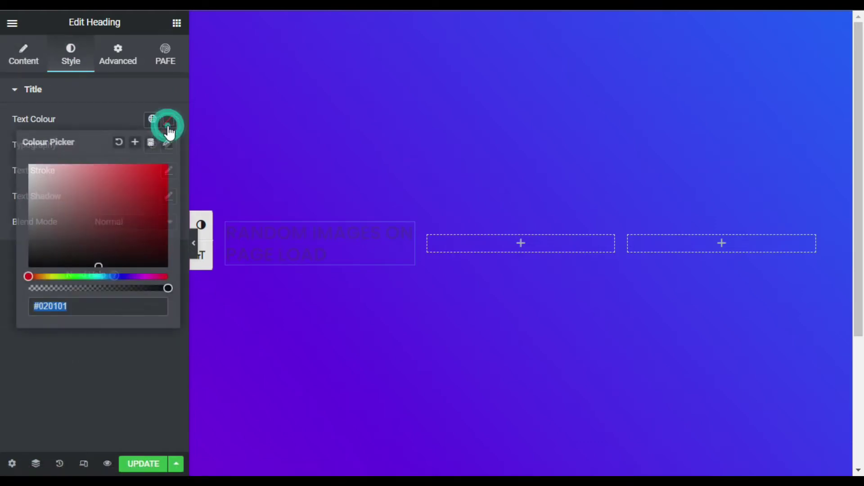
{"action": "type", "text": "#FFFFFF"}
{"action": "left_click", "coordinate": [135, 118]}
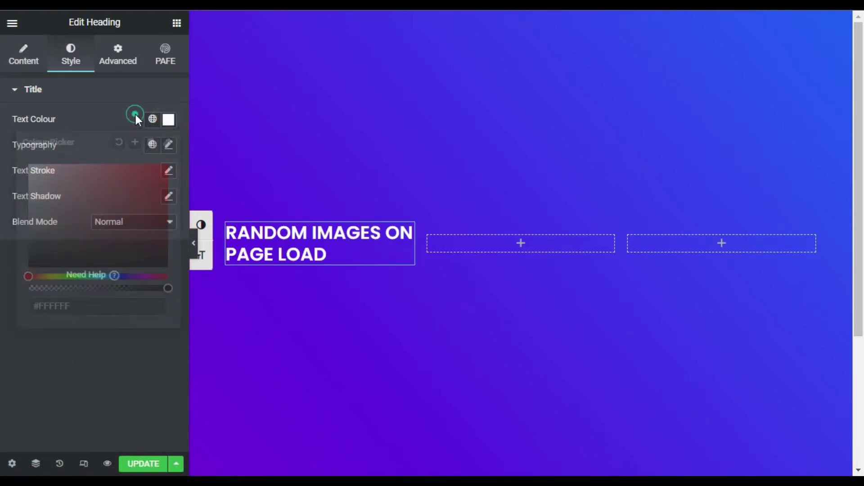
{"action": "left_click", "coordinate": [169, 145]}
{"action": "left_click", "coordinate": [149, 242]}
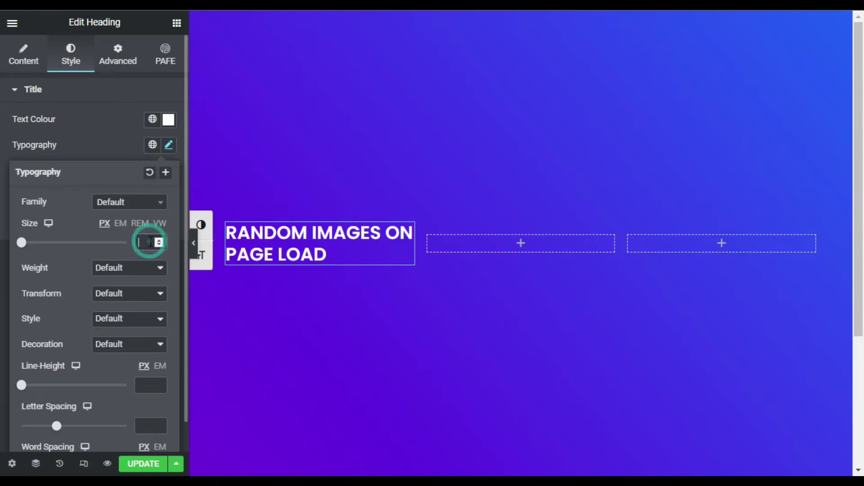
{"action": "type", "text": "50"}
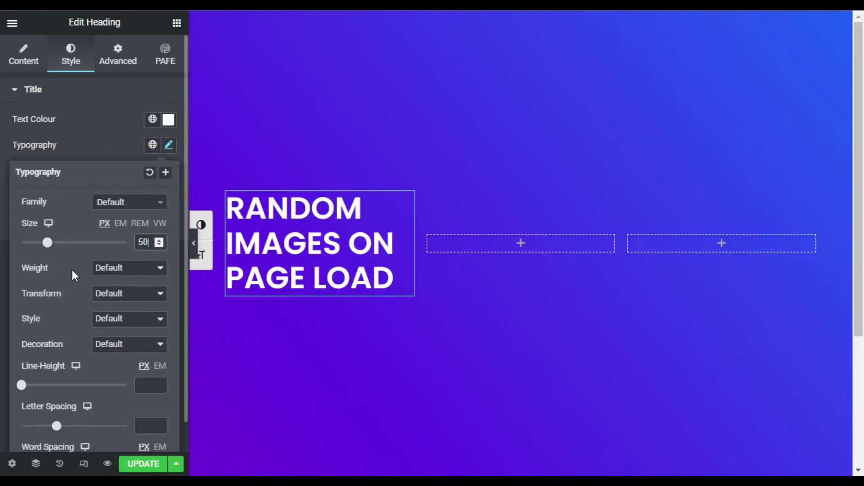
{"action": "left_click", "coordinate": [123, 272]}
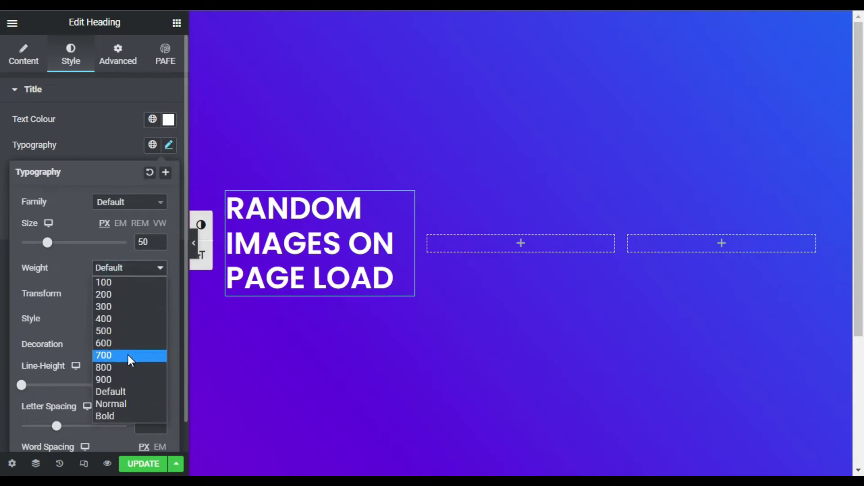
{"action": "left_click", "coordinate": [128, 356]}
{"action": "left_click", "coordinate": [118, 144]}
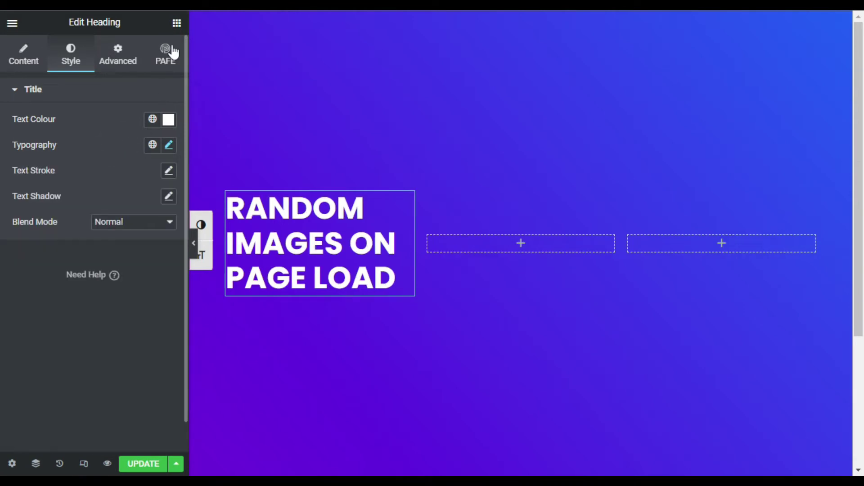
{"action": "left_click", "coordinate": [176, 22]}
{"action": "left_click_drag", "start_coordinate": [328, 292], "coordinate": [329, 295]}
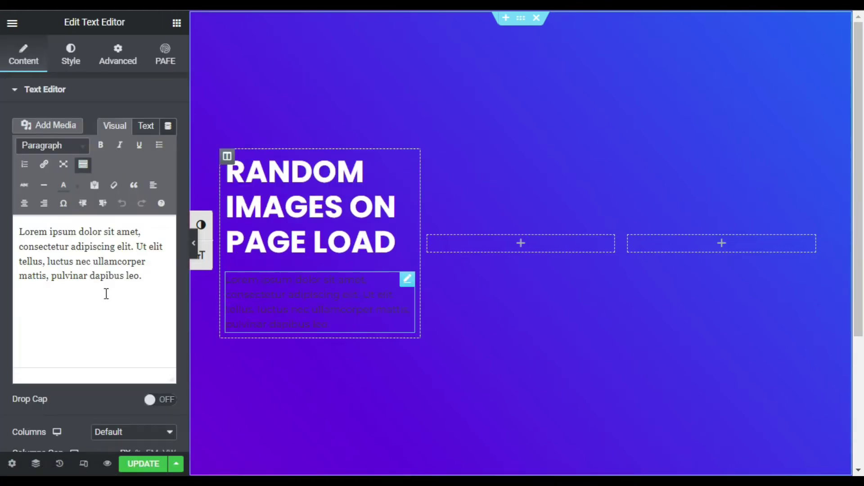
- Make the Lorem ipsum paragraph text white (#FFFFFF) in the Alata font family
{"action": "left_click", "coordinate": [71, 55]}
{"action": "left_click", "coordinate": [166, 151]}
{"action": "key", "text": "ctrl+a"}
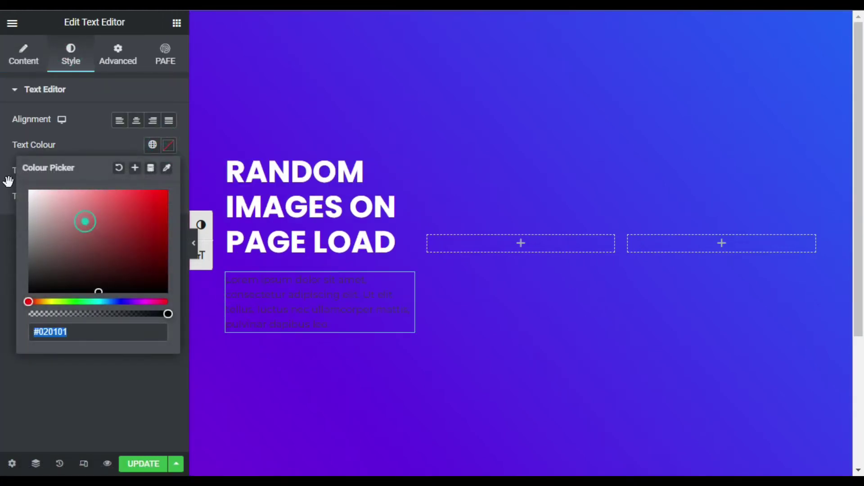
{"action": "key", "text": "ctrl+v"}
{"action": "left_click", "coordinate": [112, 143]}
{"action": "left_click", "coordinate": [168, 170]}
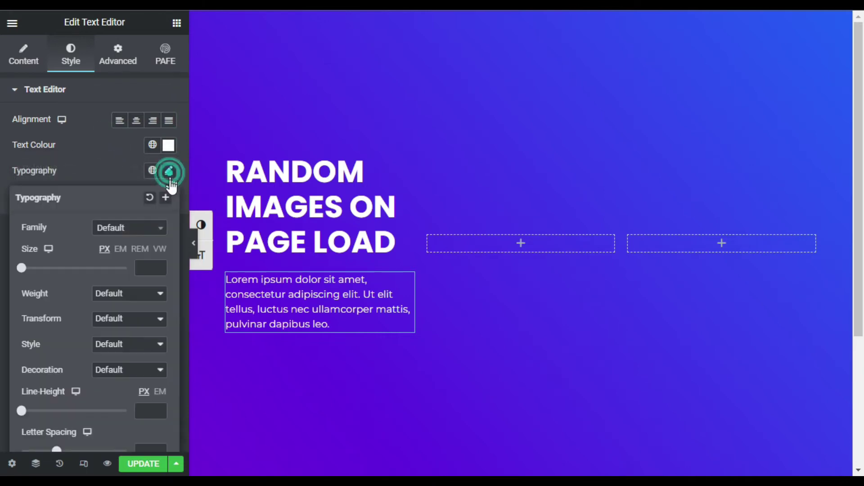
{"action": "left_click", "coordinate": [147, 265]}
{"action": "left_click", "coordinate": [144, 227]}
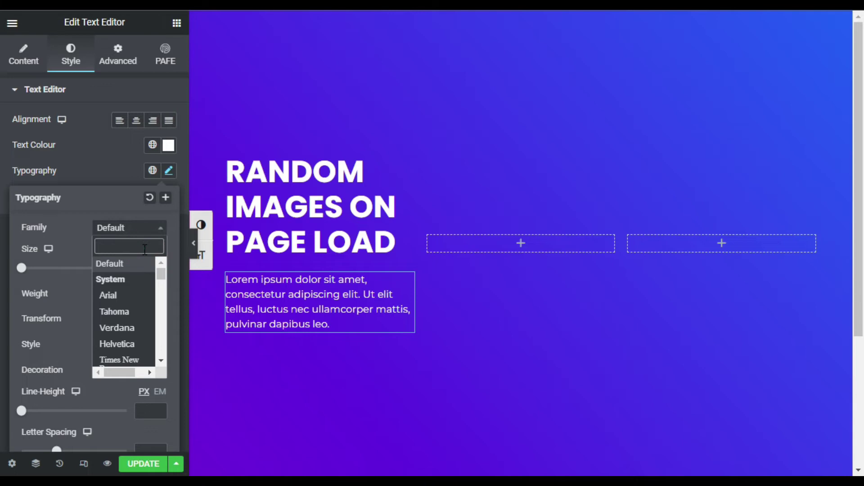
{"action": "type", "text": "lat"}
{"action": "key", "text": "Return"}
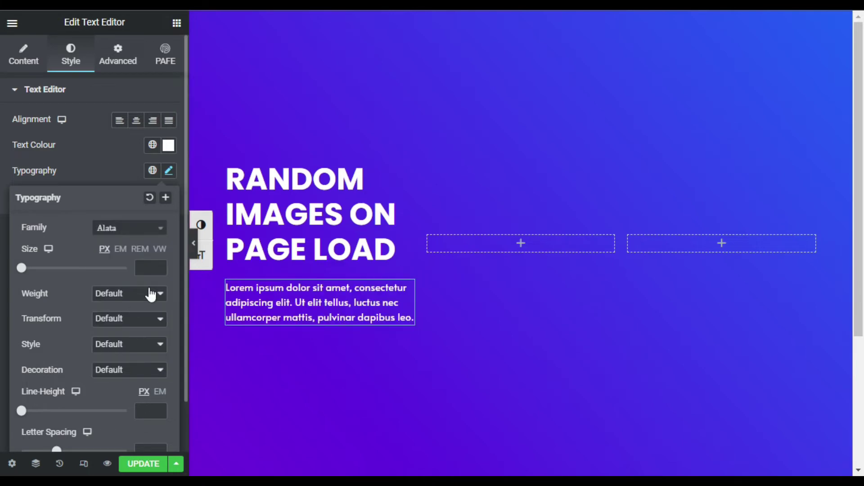
{"action": "left_click", "coordinate": [523, 244]}
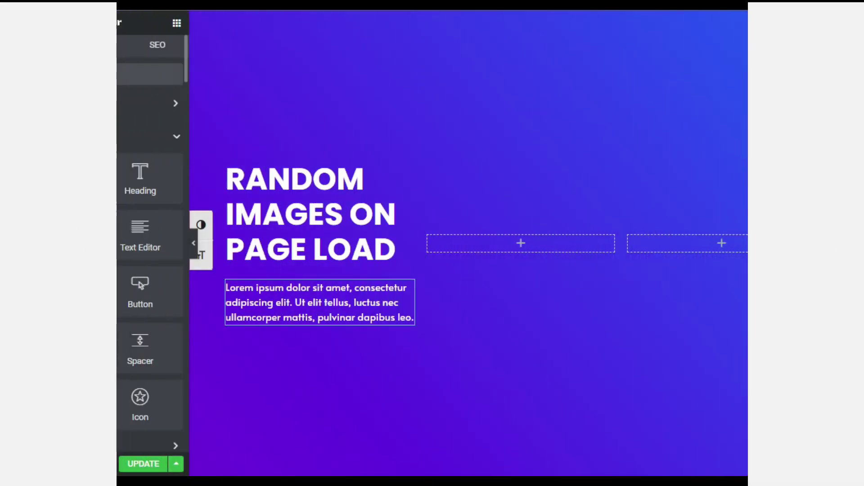
- Place a Random Image widget, found by searching 'random i', in the empty middle column
{"action": "left_click", "coordinate": [521, 244]}
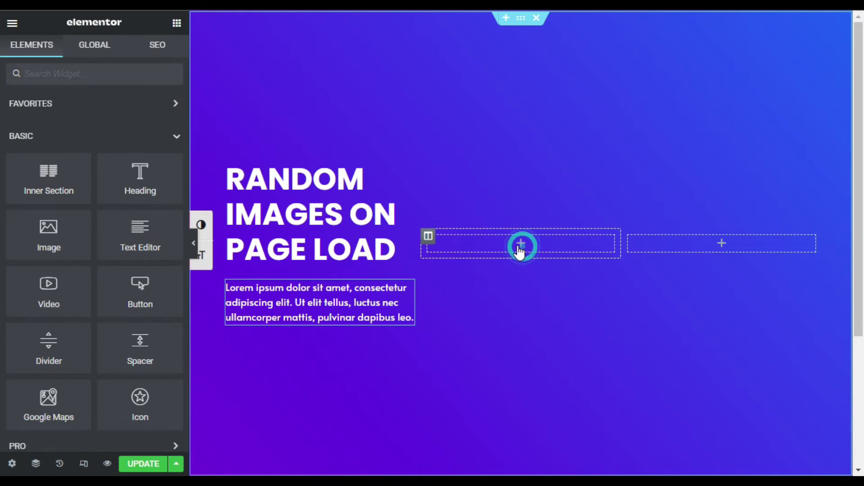
{"action": "left_click", "coordinate": [43, 74]}
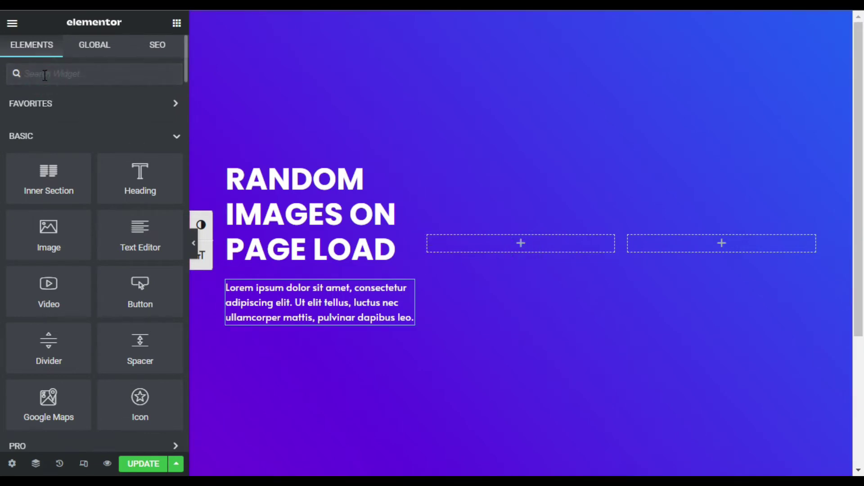
{"action": "type", "text": "random image"}
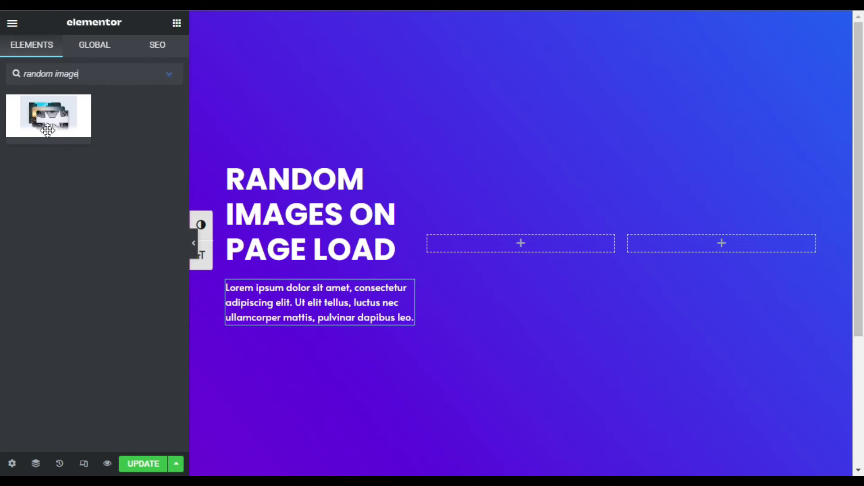
{"action": "left_click_drag", "start_coordinate": [45, 125], "coordinate": [507, 246]}
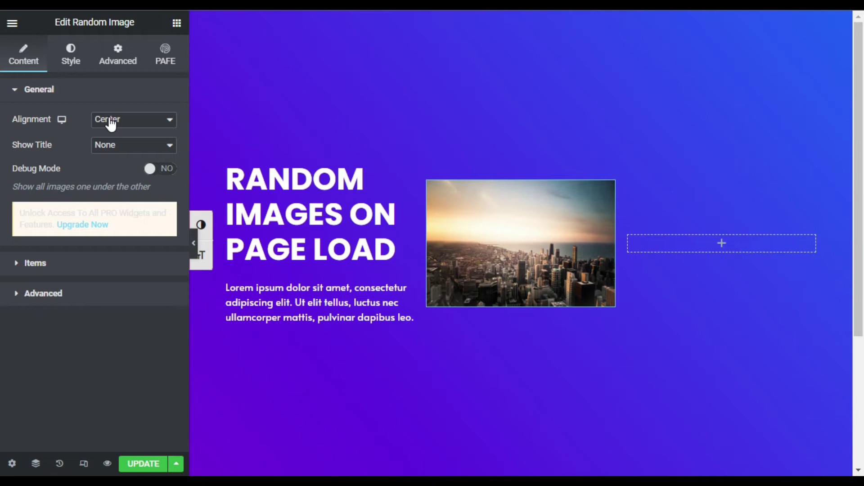
{"action": "left_click", "coordinate": [124, 120]}
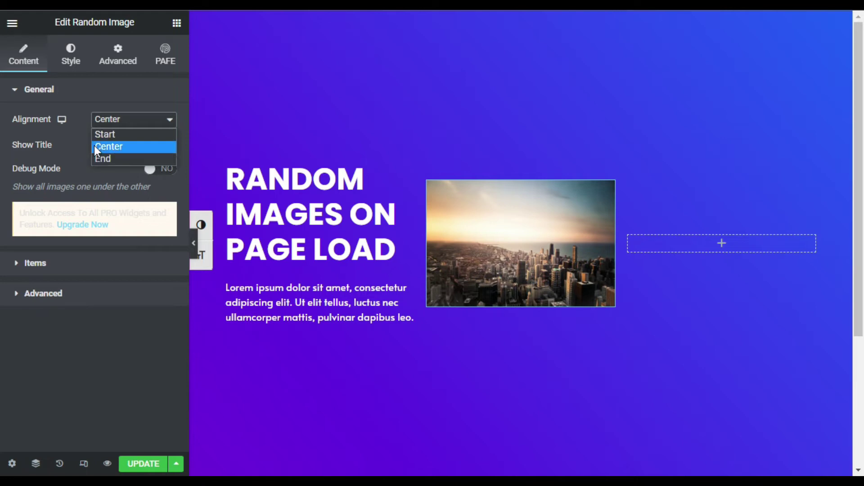
- Keep alignment centred and, after trying titles After and Before, set Show Title to None
{"action": "left_click", "coordinate": [61, 147]}
{"action": "left_click", "coordinate": [123, 144]}
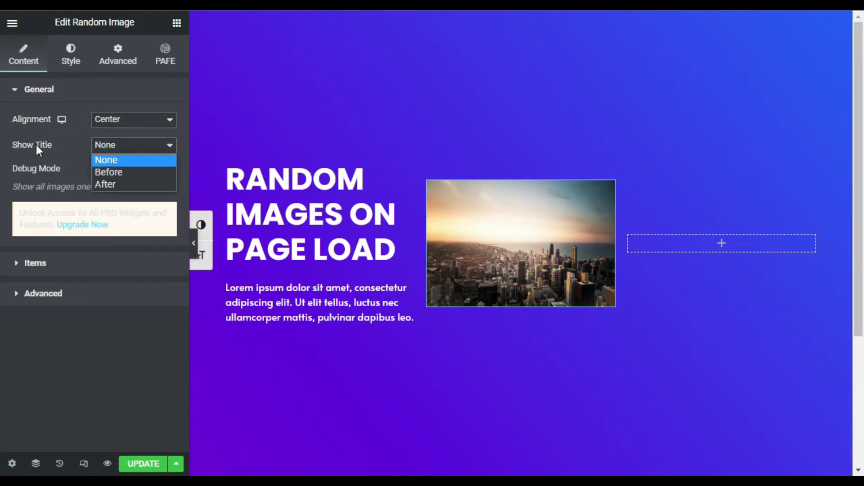
{"action": "left_click", "coordinate": [126, 185]}
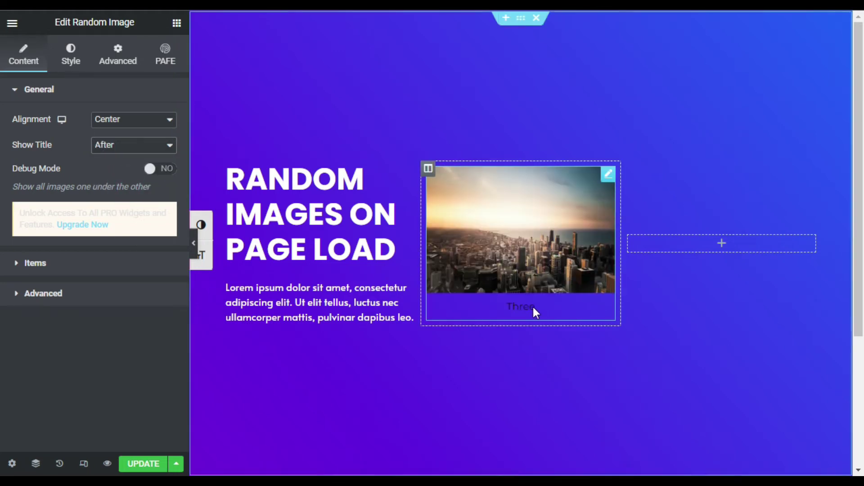
{"action": "left_click", "coordinate": [130, 155]}
{"action": "left_click", "coordinate": [130, 170]}
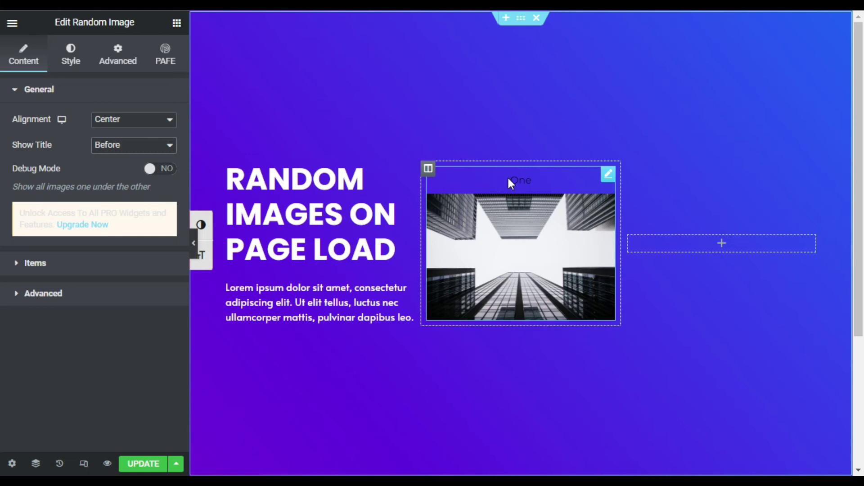
{"action": "left_click", "coordinate": [128, 150]}
{"action": "left_click", "coordinate": [118, 160]}
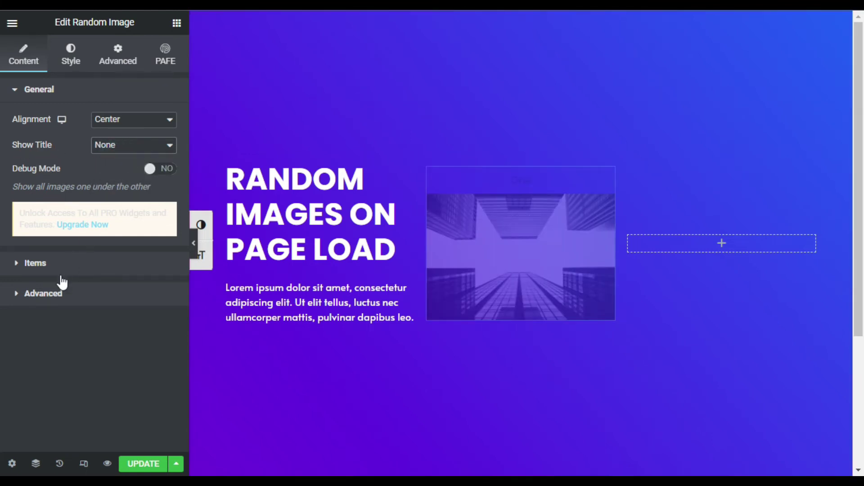
- Browse the widget's image items, adding and then deleting a seventh item
{"action": "left_click", "coordinate": [88, 268]}
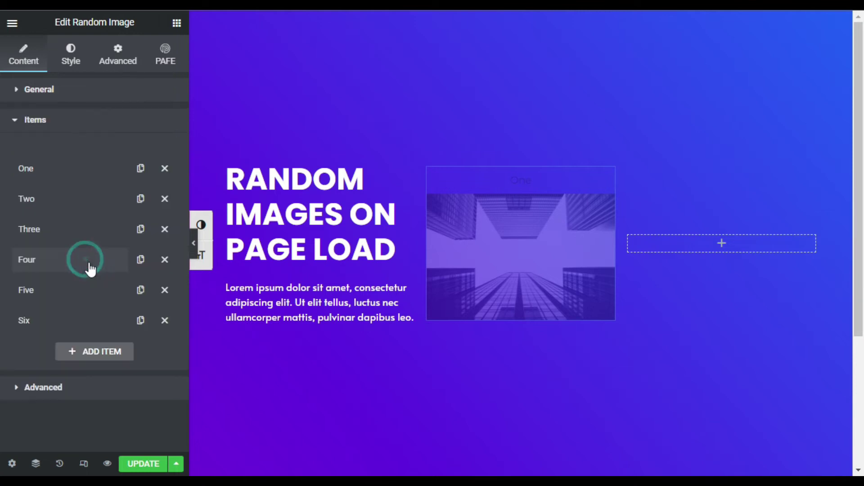
{"action": "left_click", "coordinate": [80, 176]}
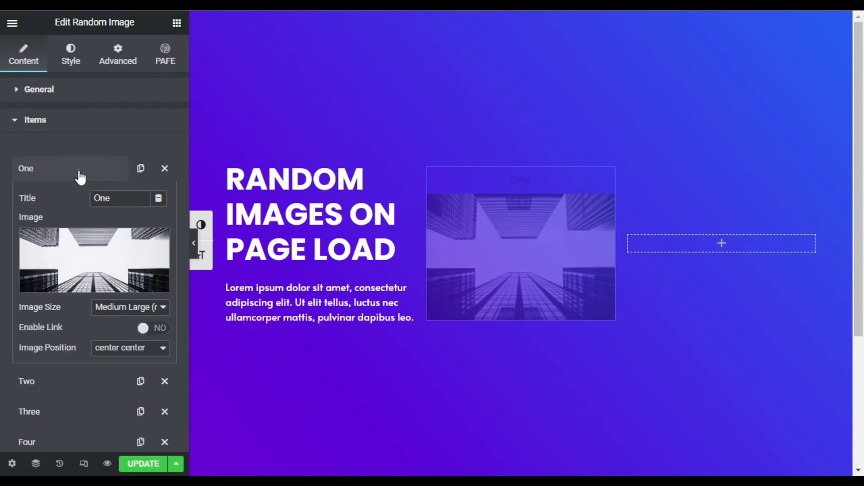
{"action": "left_click", "coordinate": [80, 177]}
{"action": "left_click", "coordinate": [71, 226]}
{"action": "left_click", "coordinate": [72, 200]}
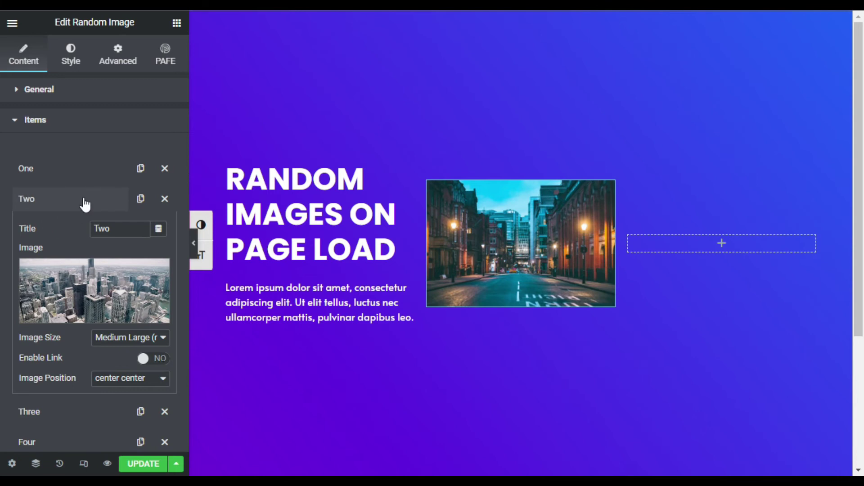
{"action": "left_click", "coordinate": [84, 202]}
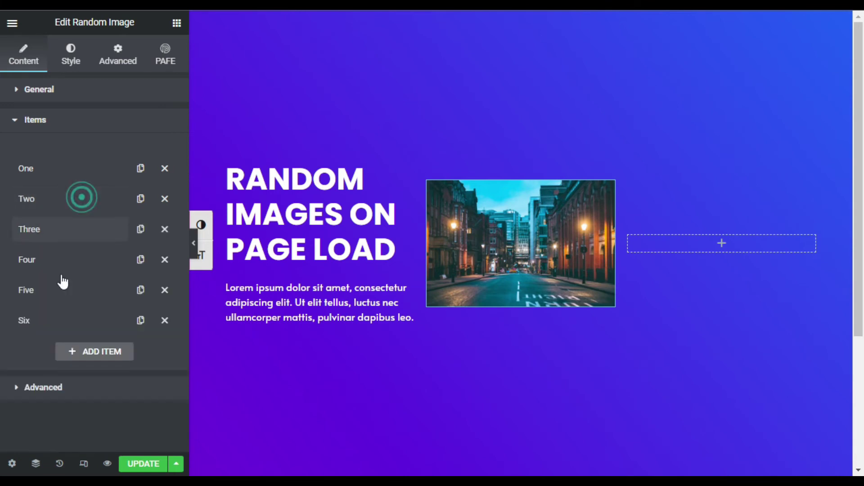
{"action": "left_click", "coordinate": [83, 352]}
{"action": "scroll", "coordinate": [145, 348], "scroll_direction": "down", "scroll_amount": 2}
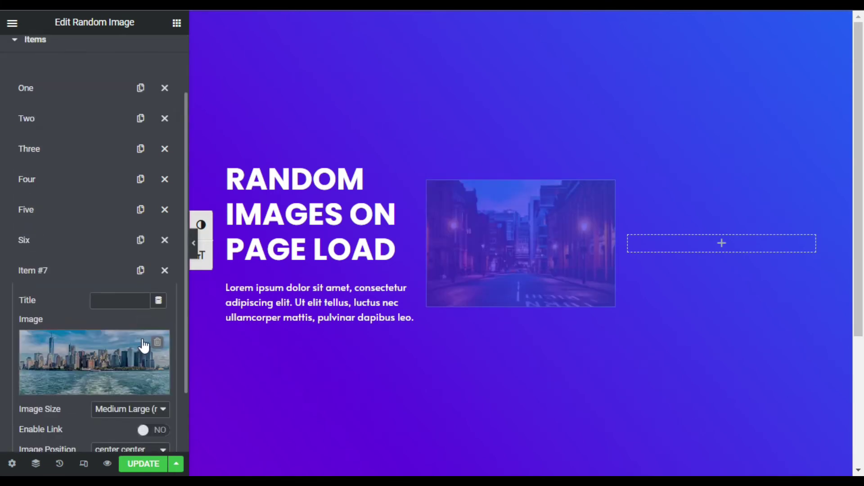
{"action": "left_click", "coordinate": [164, 271]}
{"action": "scroll", "coordinate": [71, 239], "scroll_direction": "up", "scroll_amount": 2}
- Replace item One's image with the sailboat photo, keeping Medium Large size and center center position
{"action": "left_click", "coordinate": [65, 169]}
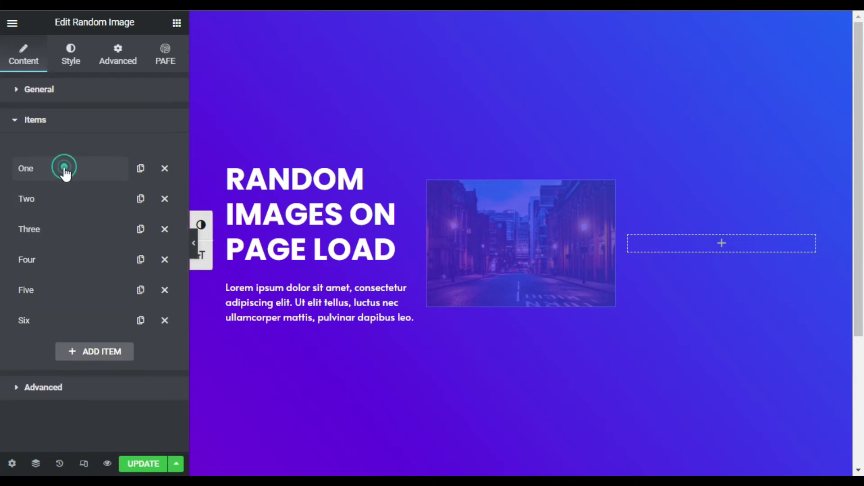
{"action": "left_click", "coordinate": [64, 170]}
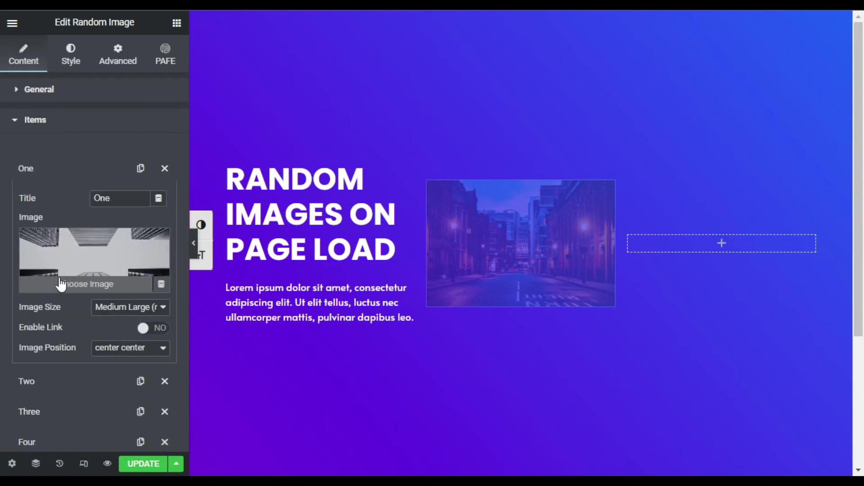
{"action": "left_click", "coordinate": [72, 288]}
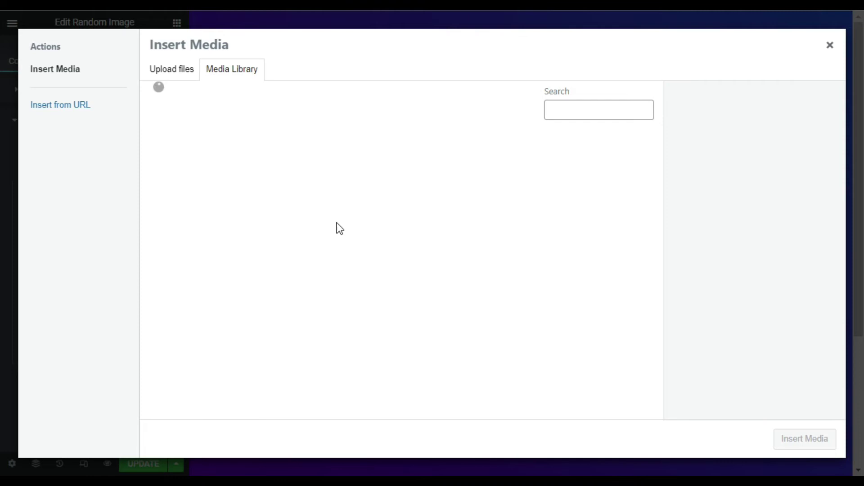
{"action": "left_click", "coordinate": [357, 337]}
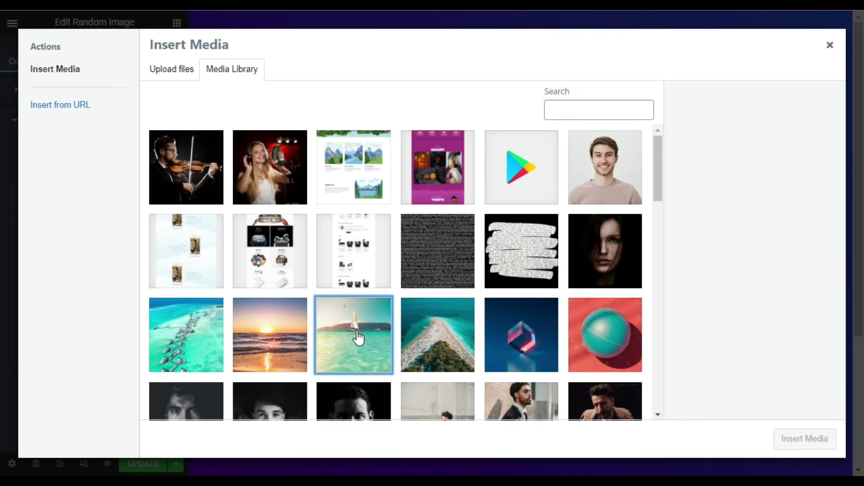
{"action": "left_click", "coordinate": [821, 443]}
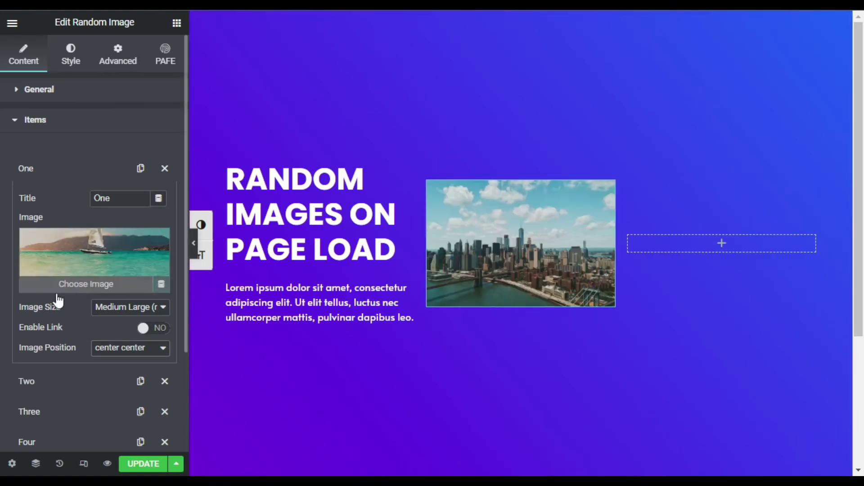
{"action": "left_click", "coordinate": [103, 311]}
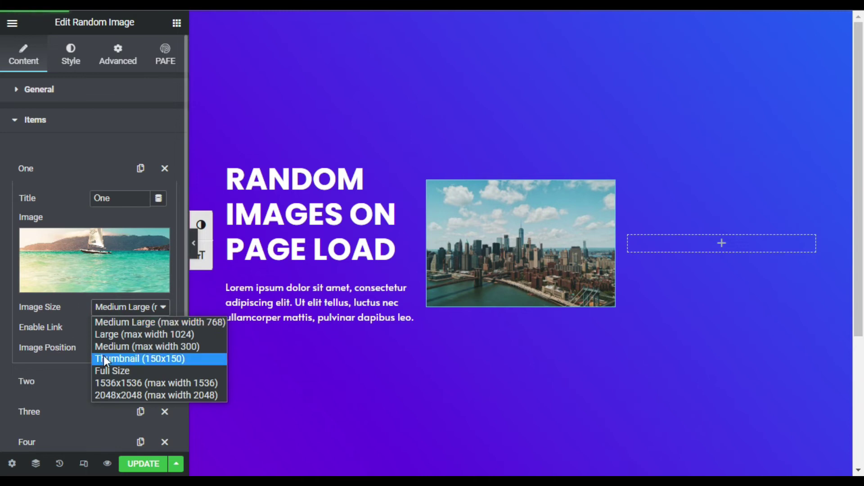
{"action": "left_click", "coordinate": [63, 354]}
{"action": "left_click", "coordinate": [123, 350]}
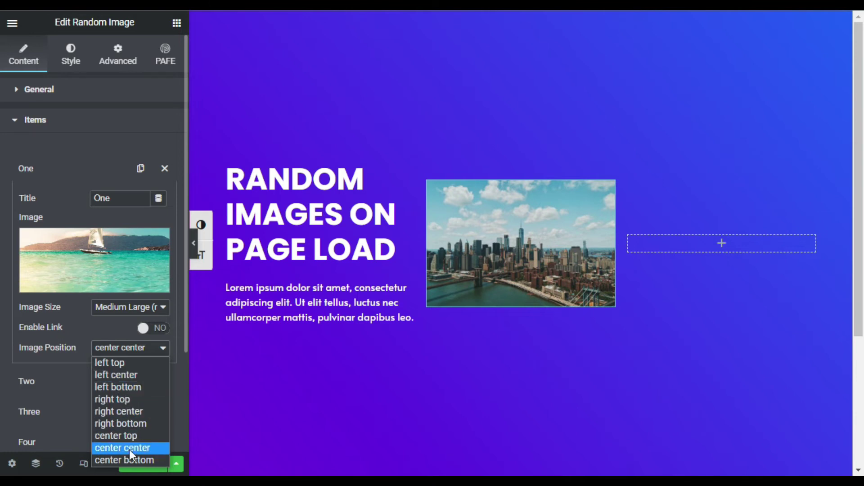
{"action": "left_click", "coordinate": [77, 353]}
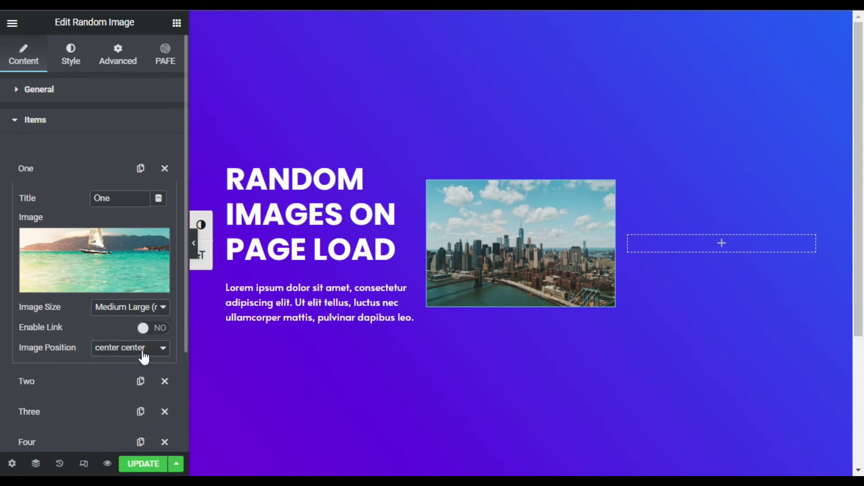
{"action": "scroll", "coordinate": [71, 299], "scroll_direction": "down", "scroll_amount": 3}
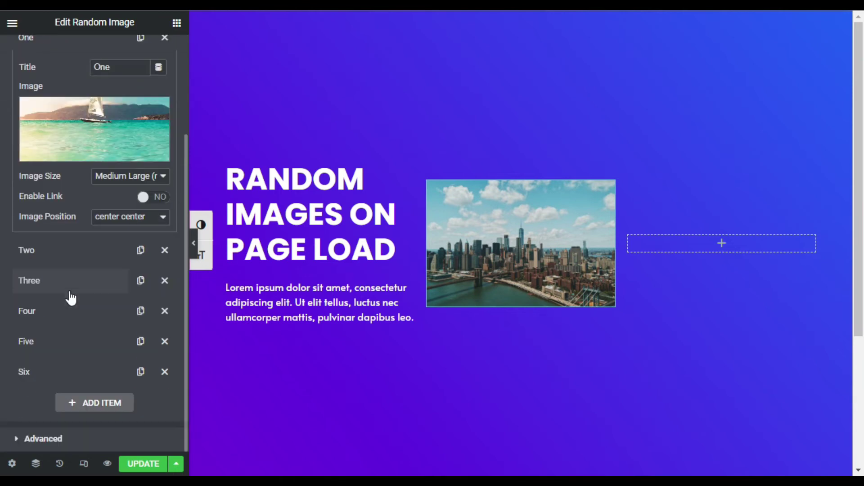
{"action": "scroll", "coordinate": [110, 145], "scroll_direction": "up", "scroll_amount": 3}
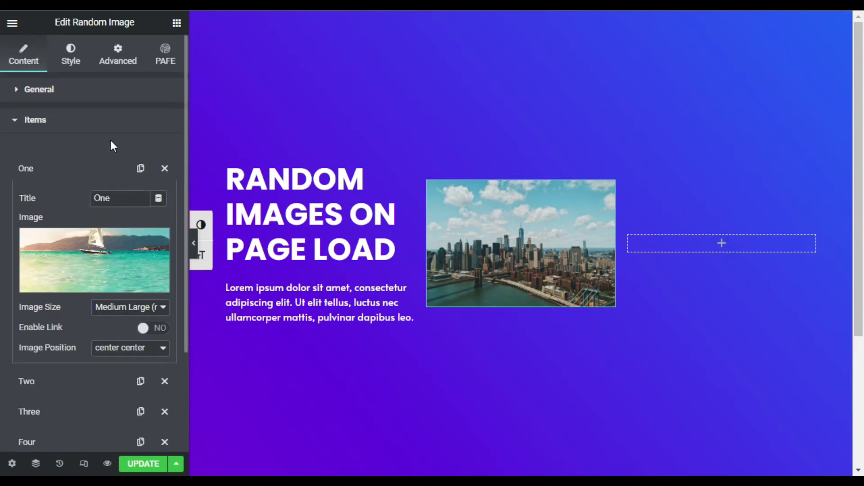
{"action": "left_click", "coordinate": [64, 50]}
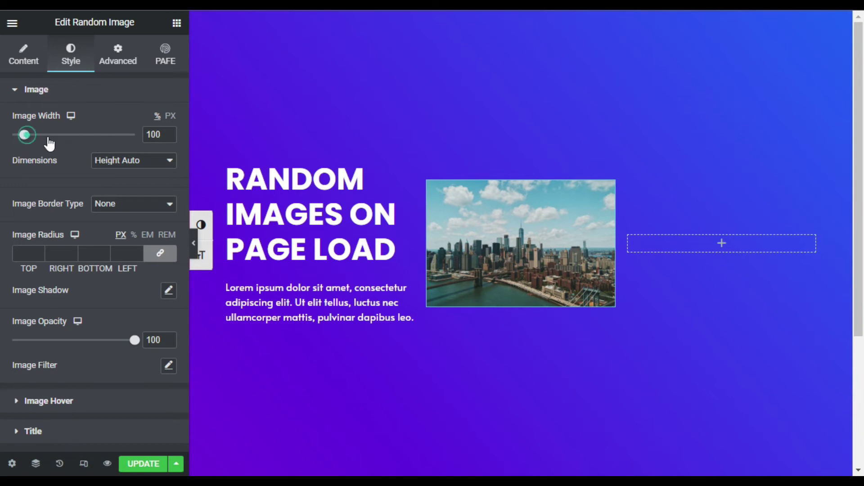
- Set the image to 100% width with a fixed 500 px height and Cover fit
{"action": "mouse_move", "coordinate": [47, 136]}
{"action": "left_mouse_down"}
{"action": "mouse_move", "coordinate": [67, 137]}
{"action": "mouse_move", "coordinate": [42, 144]}
{"action": "left_mouse_up"}
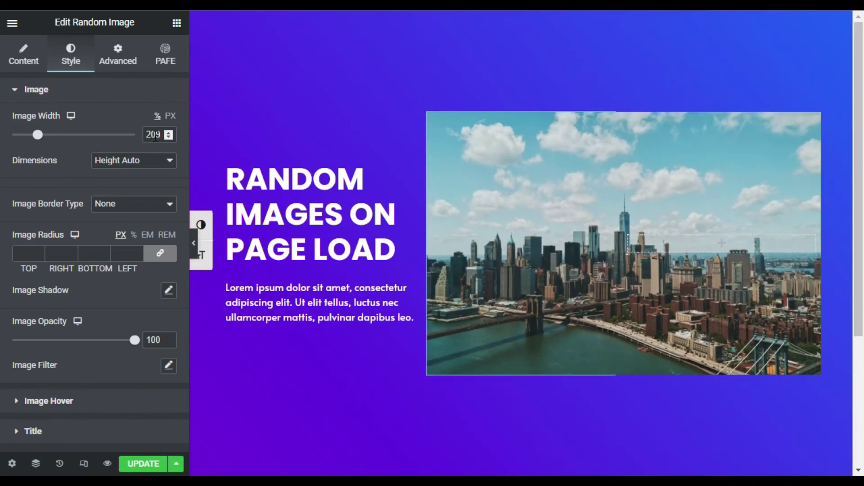
{"action": "double_click", "coordinate": [153, 134]}
{"action": "type", "text": "100"}
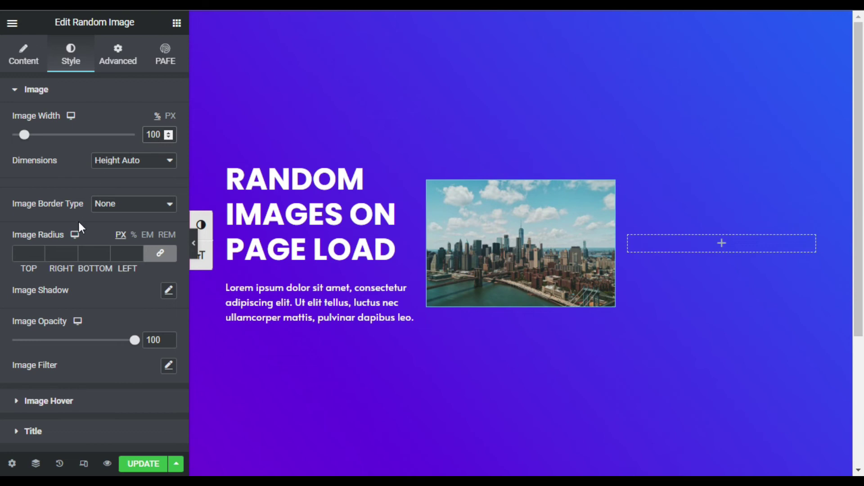
{"action": "left_click", "coordinate": [95, 163]}
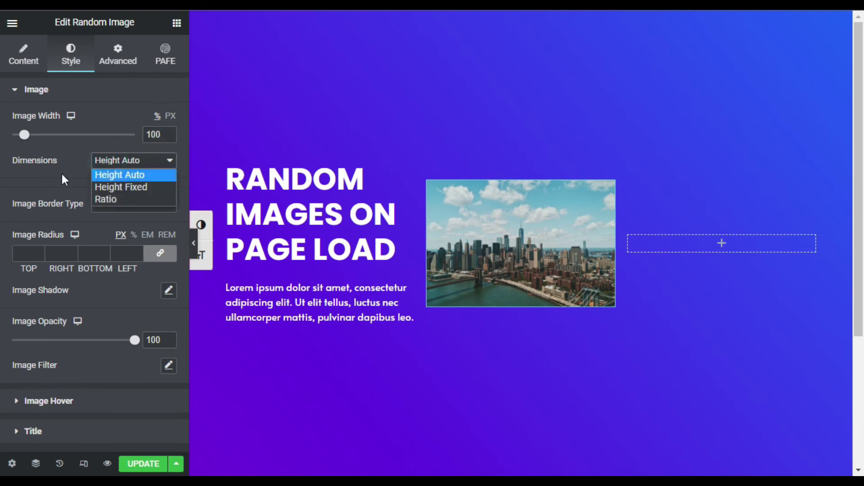
{"action": "left_click", "coordinate": [131, 188]}
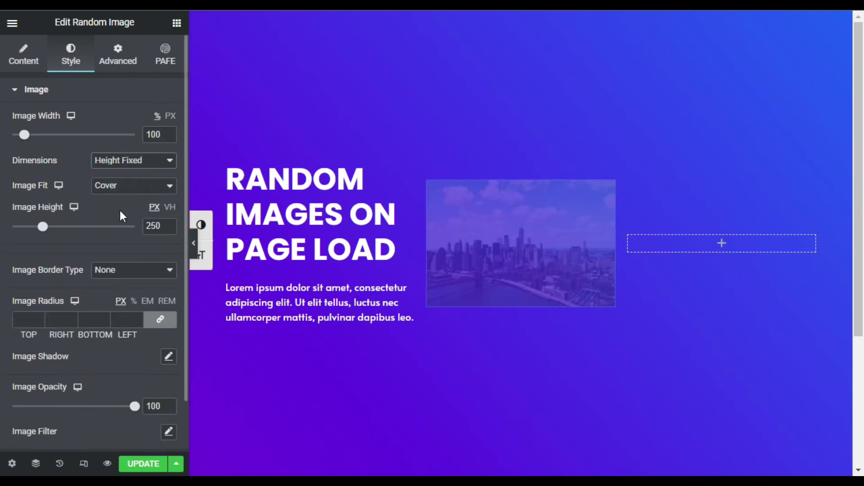
{"action": "left_click", "coordinate": [130, 191]}
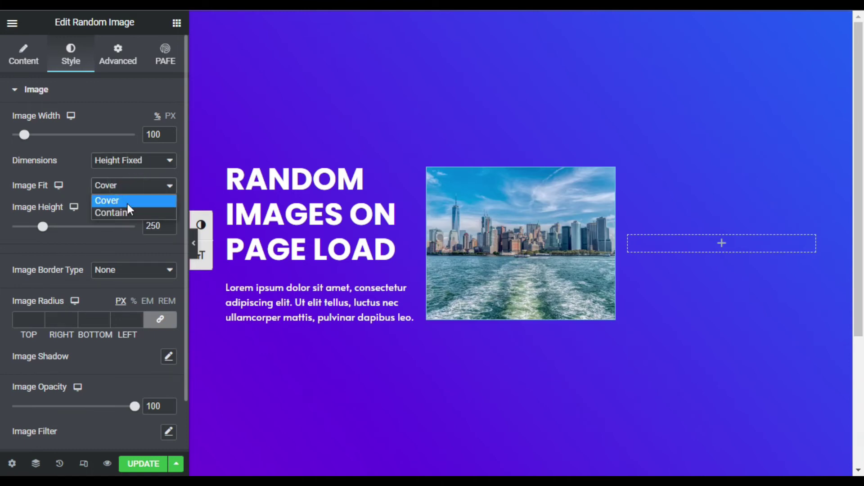
{"action": "left_click", "coordinate": [131, 199]}
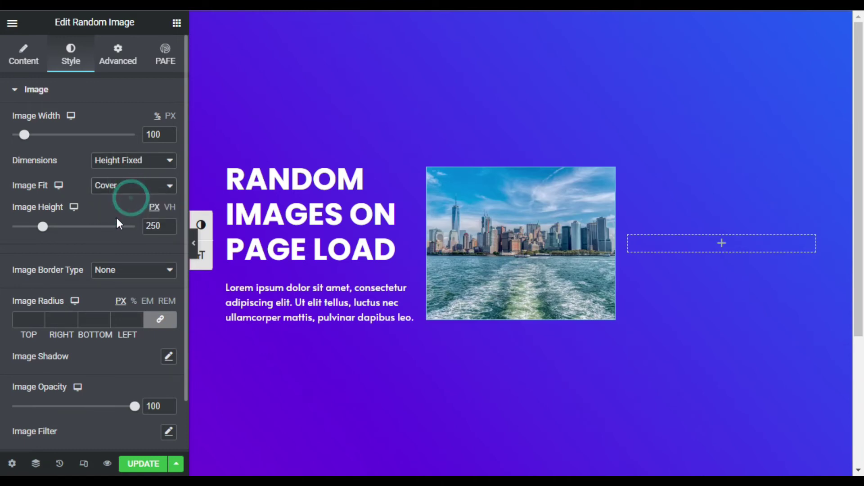
{"action": "left_click_drag", "start_coordinate": [48, 230], "coordinate": [89, 236]}
{"action": "double_click", "coordinate": [163, 223]}
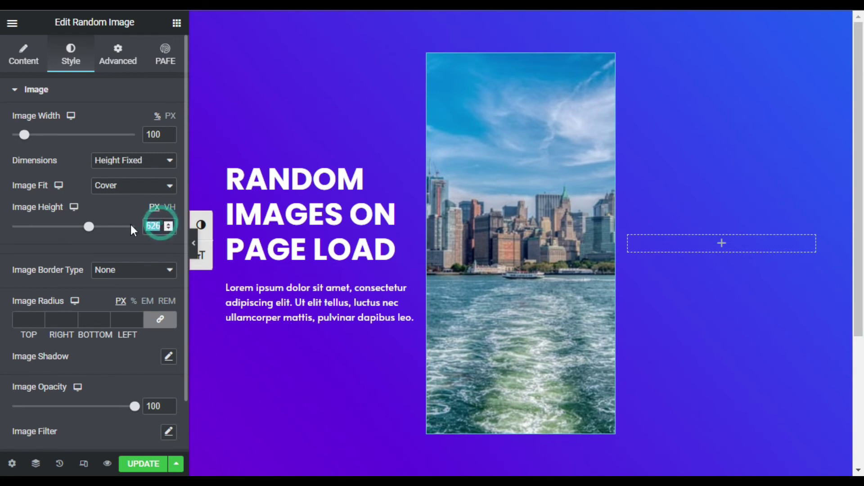
{"action": "type", "text": "500"}
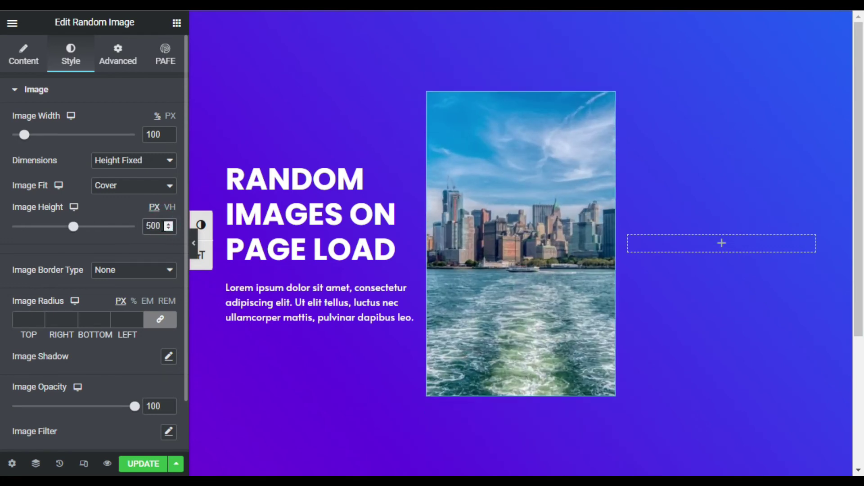
- Leave the border type as None and give the image a 10 px corner radius
{"action": "left_click", "coordinate": [118, 279]}
{"action": "left_click", "coordinate": [85, 300]}
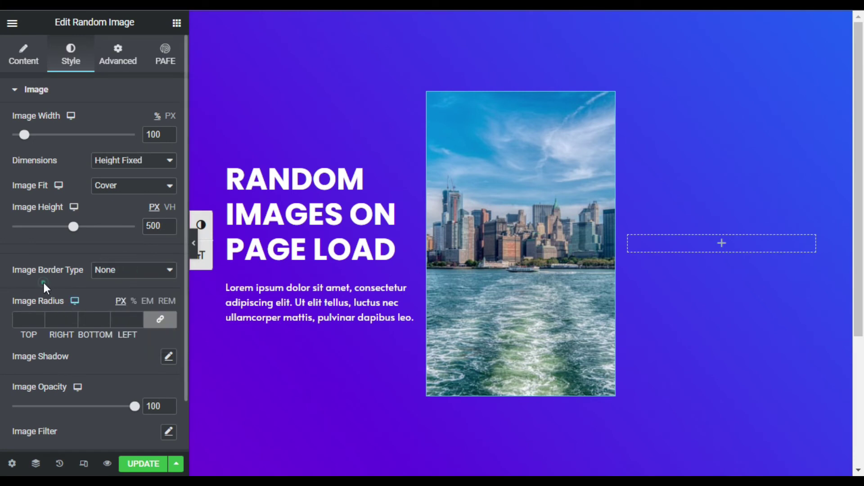
{"action": "left_click", "coordinate": [30, 320]}
{"action": "type", "text": "10"}
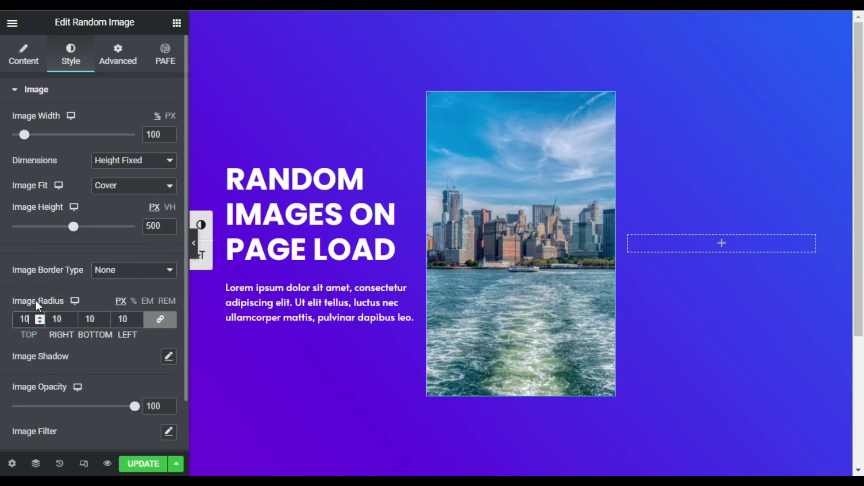
- Add a soft image box shadow with blur 40 and spread 10
{"action": "scroll", "coordinate": [102, 349], "scroll_direction": "down", "scroll_amount": 1}
{"action": "left_click", "coordinate": [168, 298]}
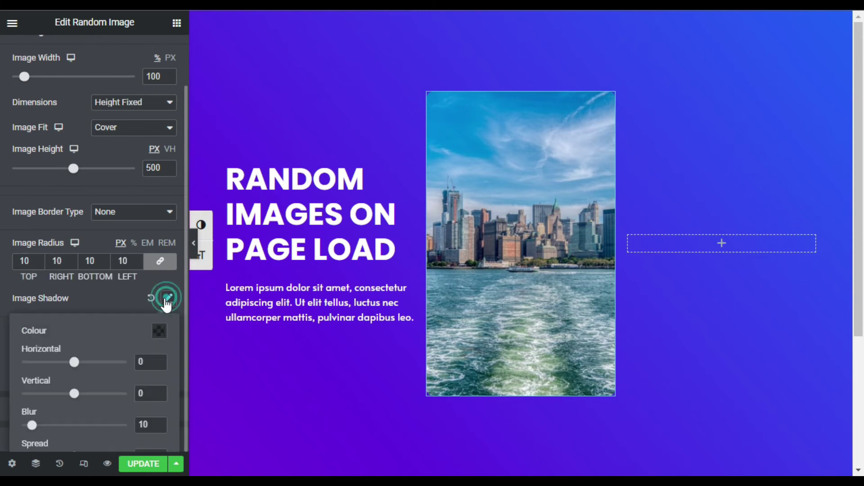
{"action": "scroll", "coordinate": [68, 383], "scroll_direction": "down", "scroll_amount": 1}
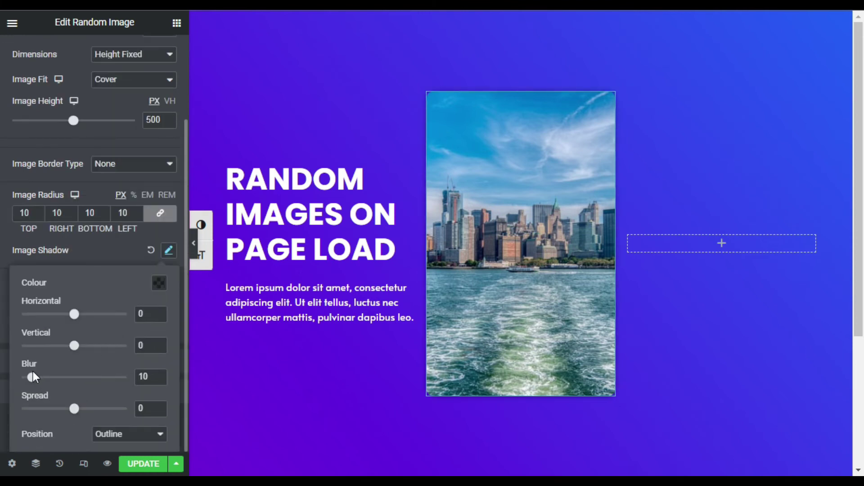
{"action": "left_click_drag", "start_coordinate": [33, 374], "coordinate": [48, 380]}
{"action": "left_click", "coordinate": [161, 374]}
{"action": "left_click_drag", "start_coordinate": [74, 410], "coordinate": [81, 415]}
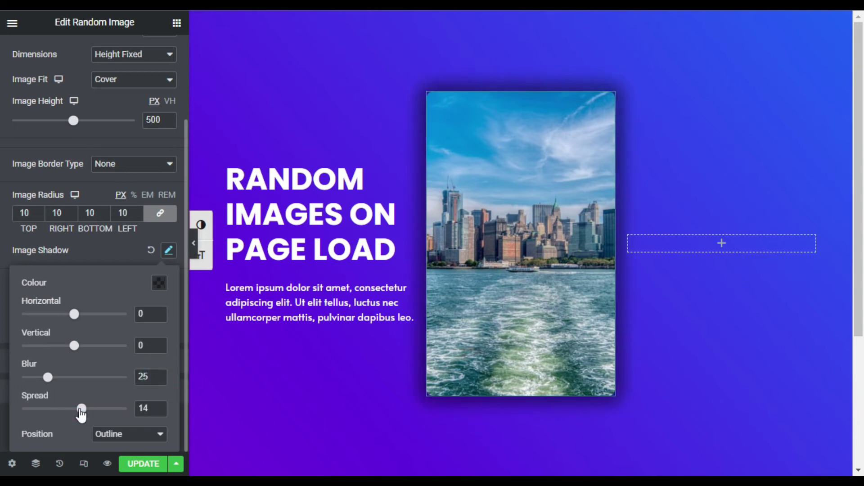
{"action": "left_click", "coordinate": [159, 412]}
{"action": "left_click", "coordinate": [159, 412]}
{"action": "left_click", "coordinate": [158, 411]}
{"action": "left_click", "coordinate": [159, 412]}
{"action": "left_click_drag", "start_coordinate": [47, 378], "coordinate": [57, 379]}
{"action": "left_click", "coordinate": [159, 375]}
{"action": "left_click", "coordinate": [159, 374]}
{"action": "left_click", "coordinate": [43, 367]}
- Set the image's hover opacity to 85
{"action": "left_click", "coordinate": [43, 365]}
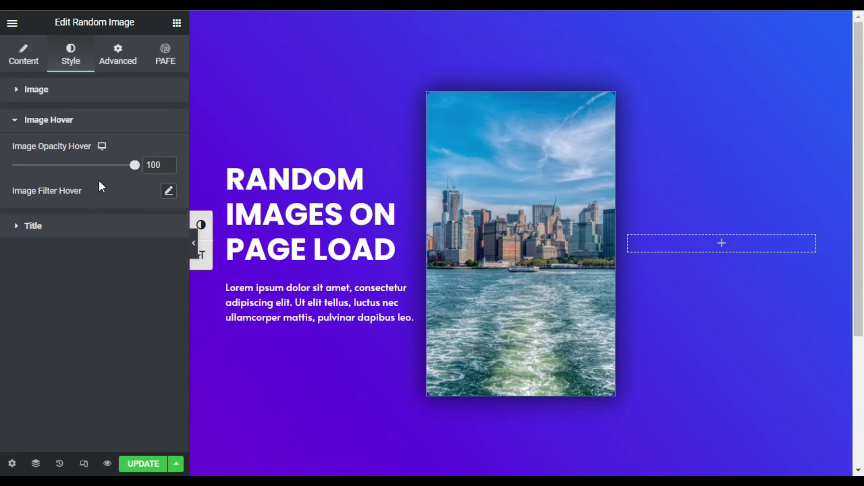
{"action": "left_click_drag", "start_coordinate": [135, 172], "coordinate": [91, 178]}
{"action": "left_click", "coordinate": [169, 168]}
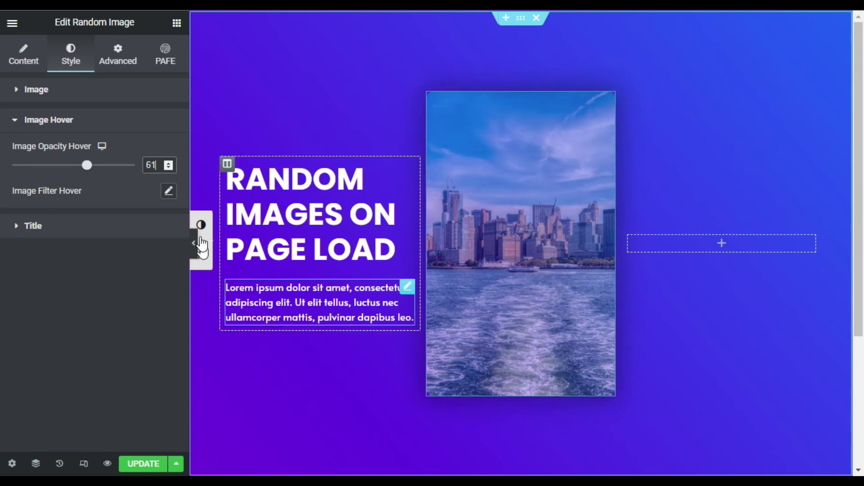
{"action": "key", "text": "Down"}
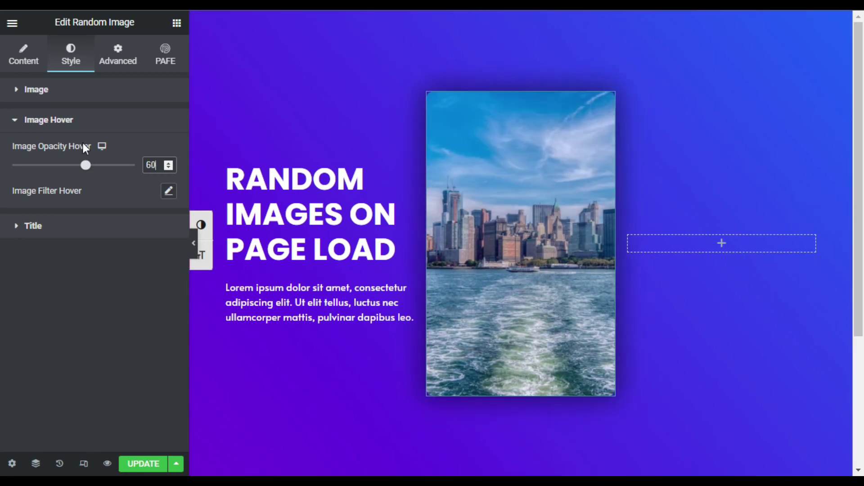
{"action": "left_click_drag", "start_coordinate": [158, 165], "coordinate": [135, 166]}
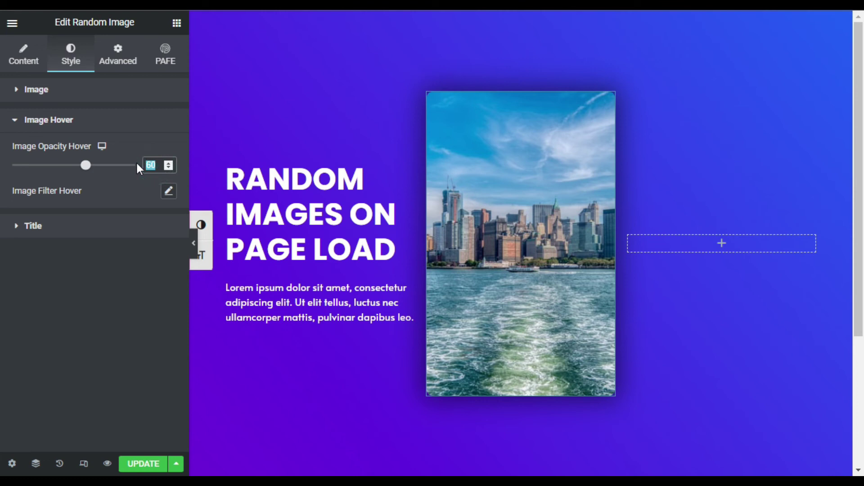
{"action": "type", "text": "85"}
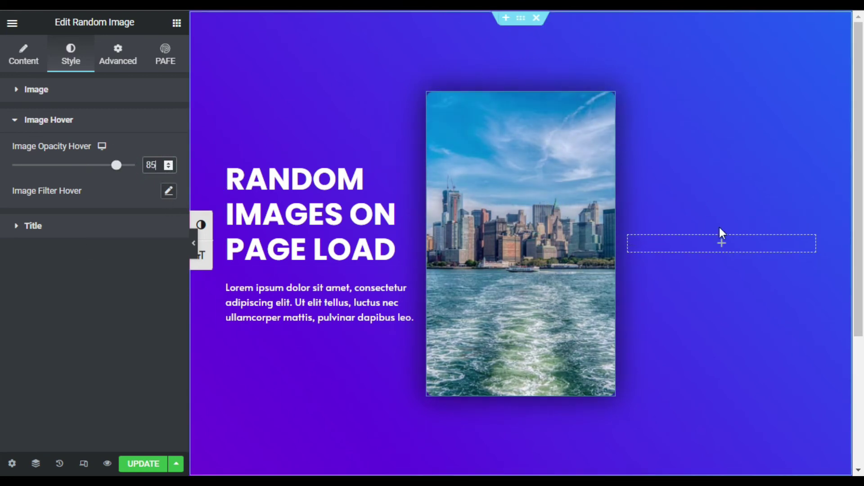
- Paste a copy of the Random Image widget into the empty right column and reorder its items to Two, Four, Six, Three, one, Five
{"action": "right_click", "coordinate": [610, 102]}
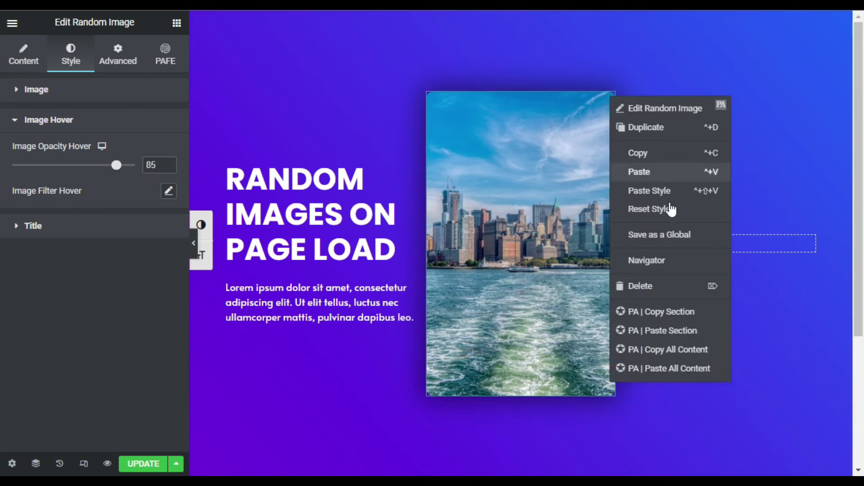
{"action": "left_click", "coordinate": [657, 156]}
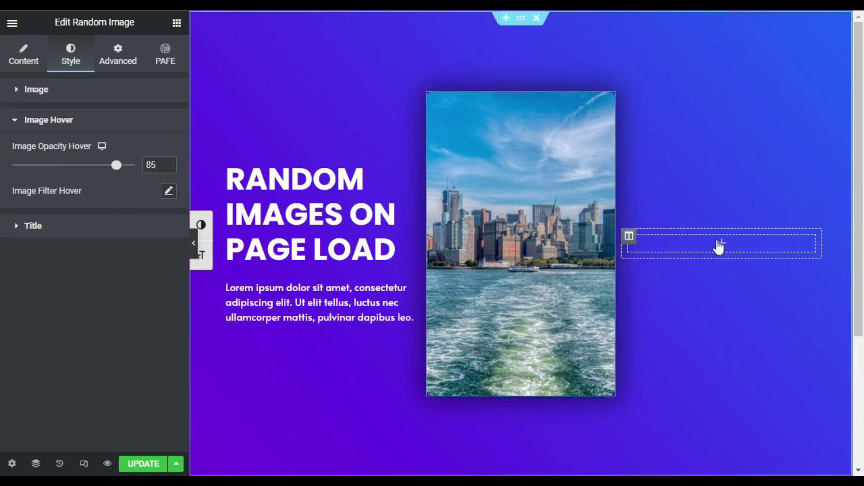
{"action": "right_click", "coordinate": [719, 253]}
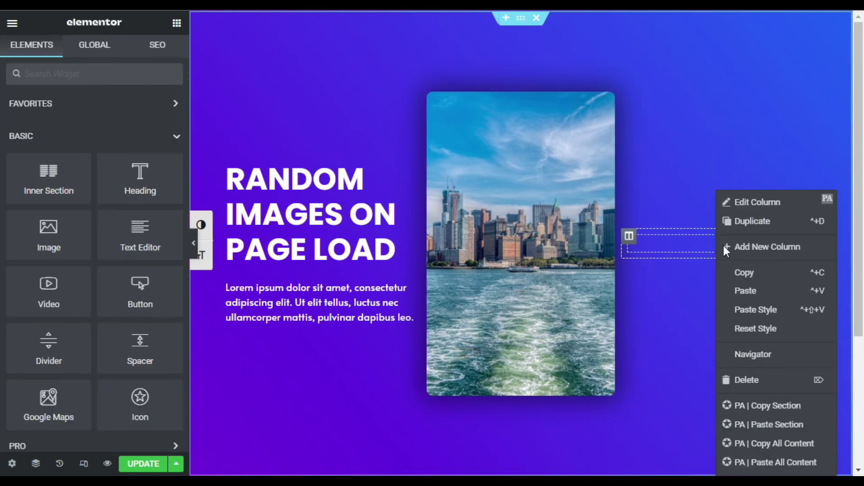
{"action": "left_click", "coordinate": [743, 291]}
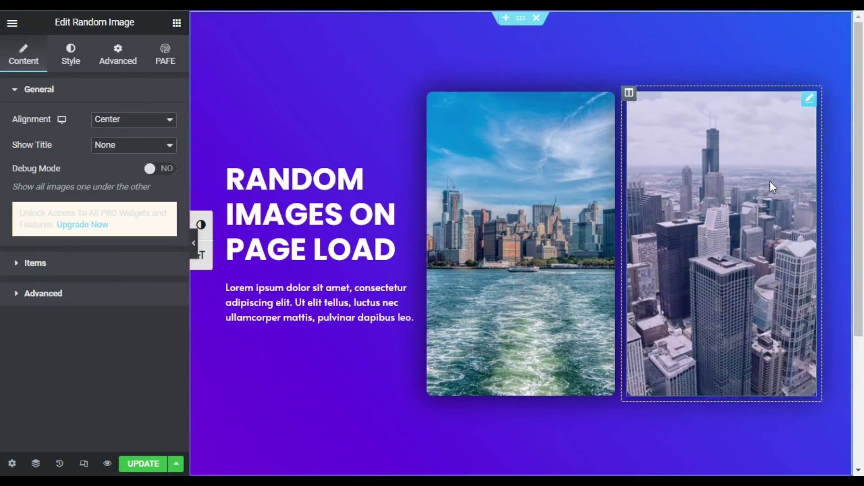
{"action": "left_click", "coordinate": [80, 263]}
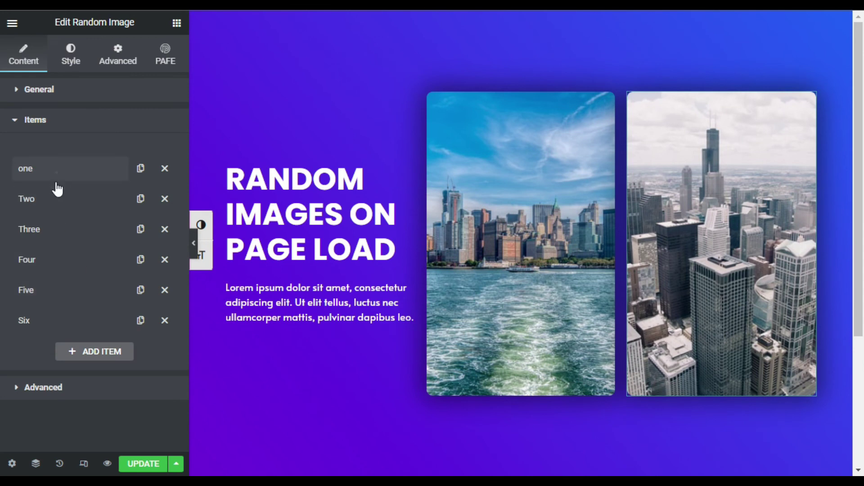
{"action": "left_click_drag", "start_coordinate": [57, 189], "coordinate": [55, 293]}
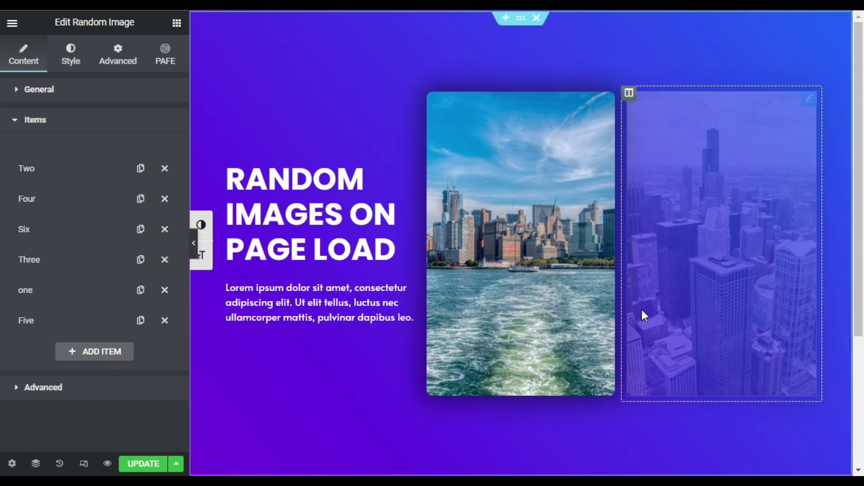